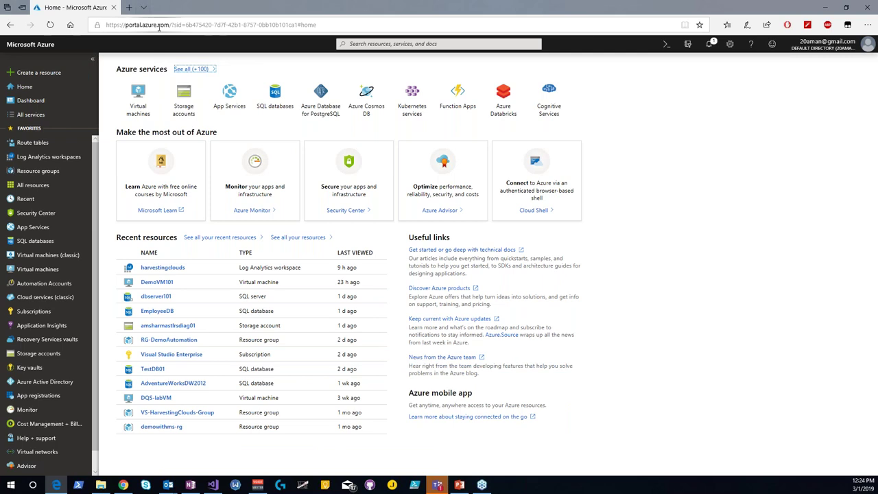
Step: Dismiss all pending notifications, including the credit-remaining notice
{"action": "mouse_move", "coordinate": [817, 47]}
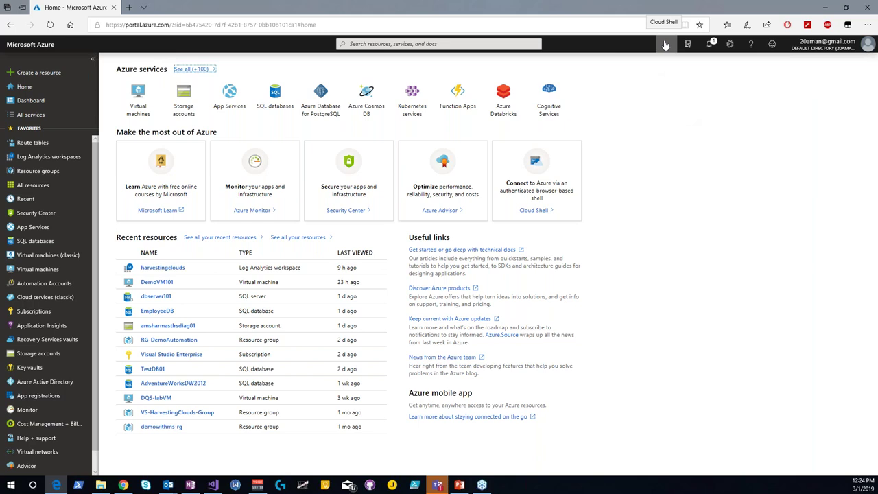
{"action": "left_click", "coordinate": [710, 48]}
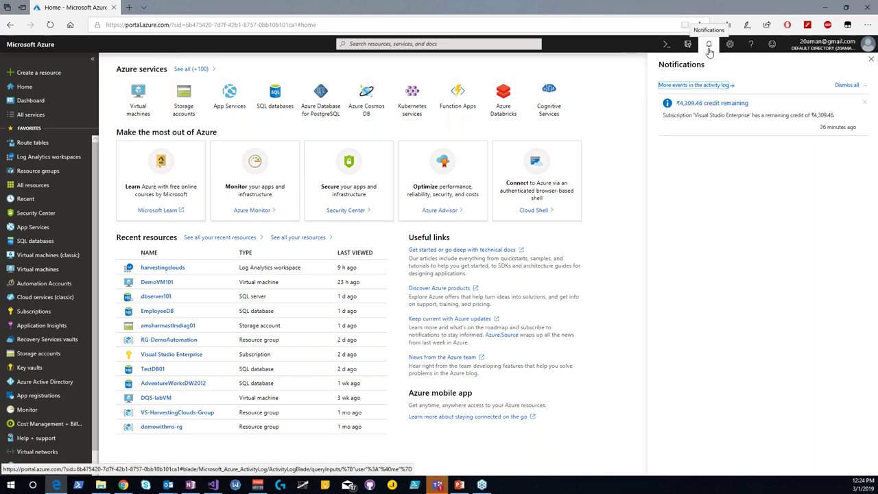
{"action": "left_click", "coordinate": [841, 86]}
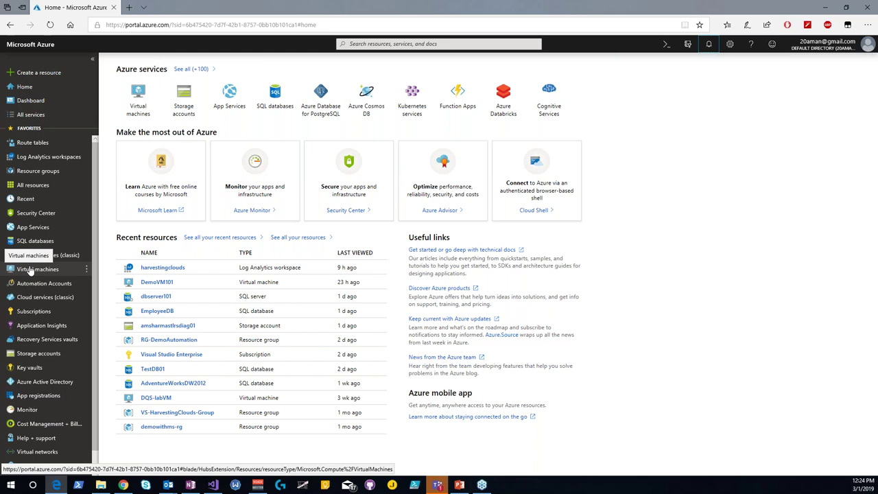
Step: Open the DemoVM101 virtual machine and check its East US 2 location
{"action": "left_click", "coordinate": [30, 269]}
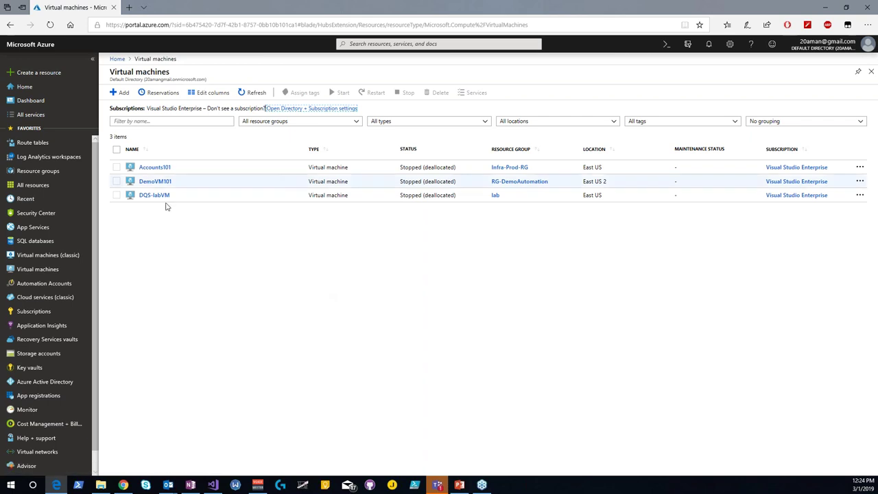
{"action": "left_click", "coordinate": [155, 181]}
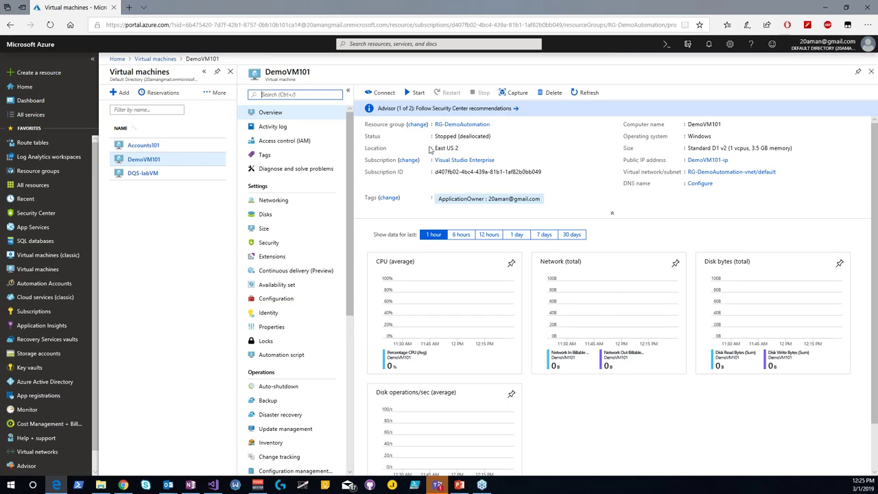
{"action": "left_click_drag", "start_coordinate": [434, 148], "coordinate": [462, 148]}
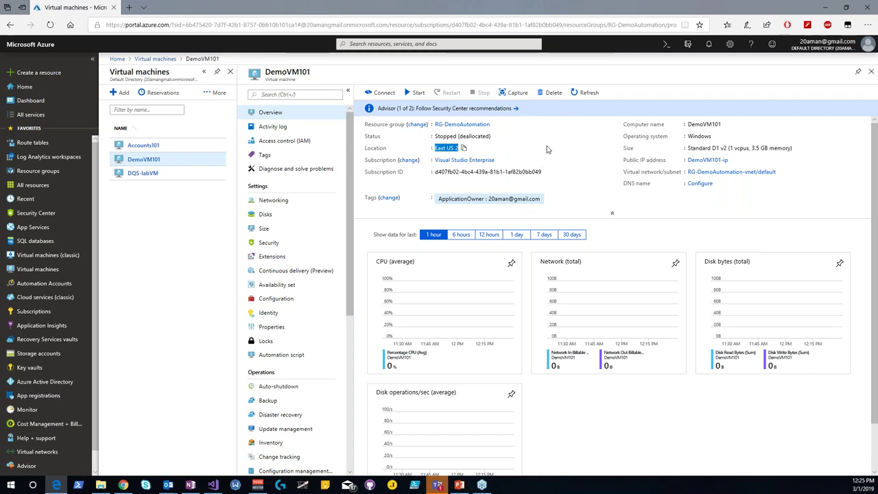
{"action": "left_click", "coordinate": [546, 150]}
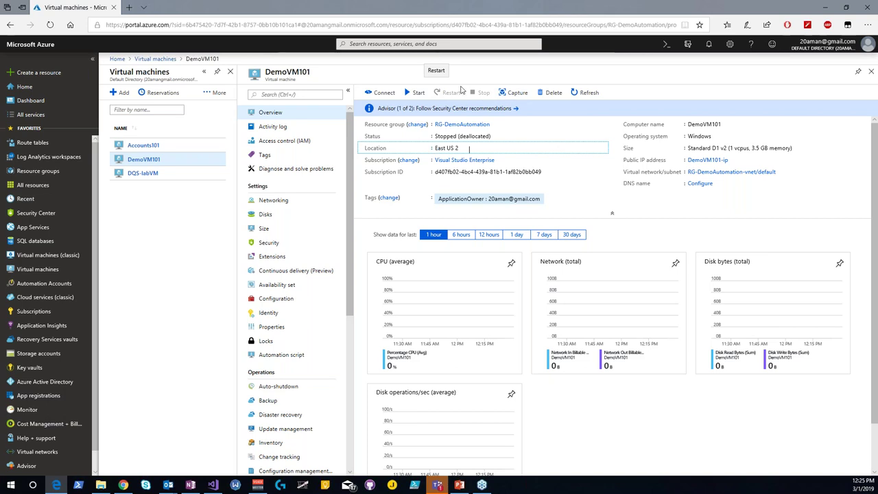
Step: Start DemoVM101, review its vCPU/memory size and Windows OS, then view its disks
{"action": "left_click", "coordinate": [415, 93]}
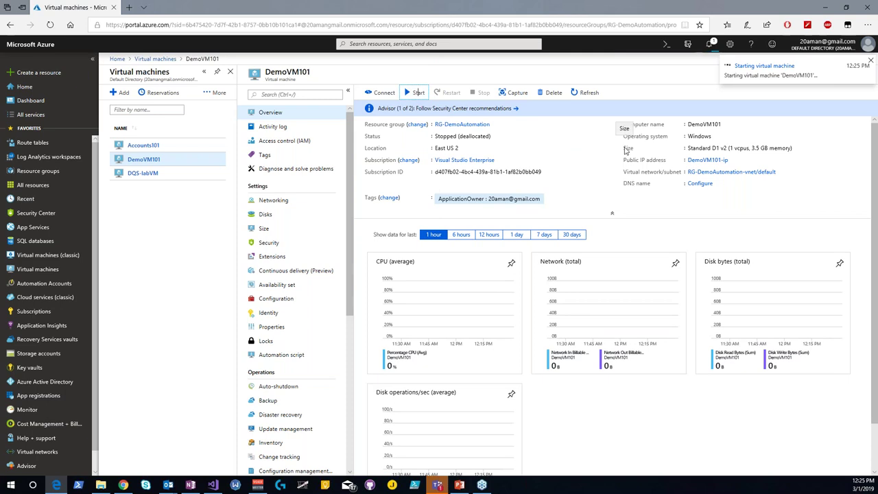
{"action": "left_click_drag", "start_coordinate": [728, 149], "coordinate": [793, 149]}
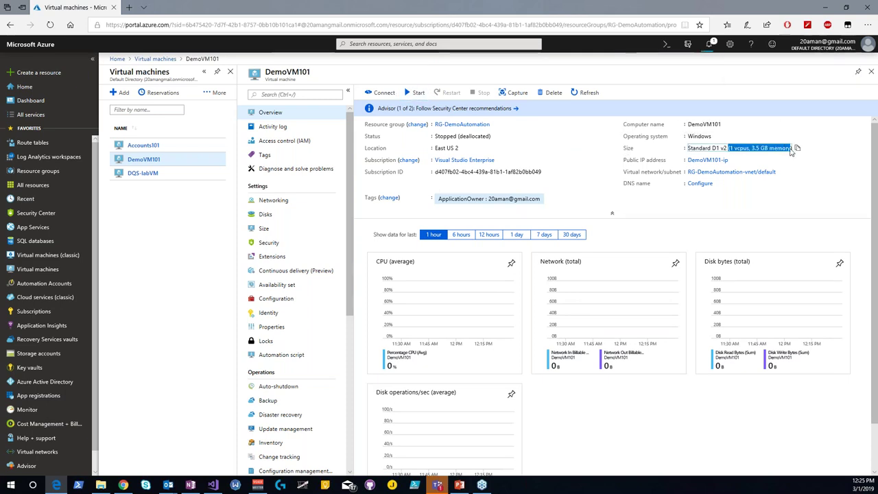
{"action": "double_click", "coordinate": [699, 136]}
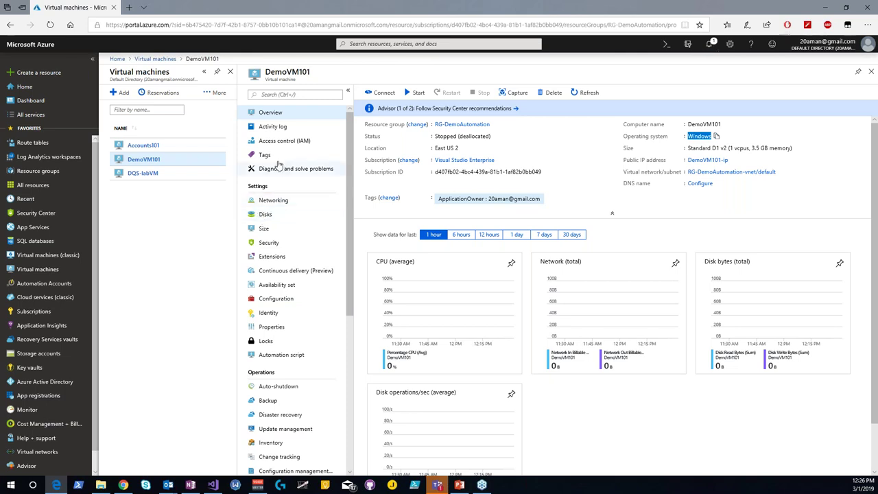
{"action": "left_click", "coordinate": [265, 215]}
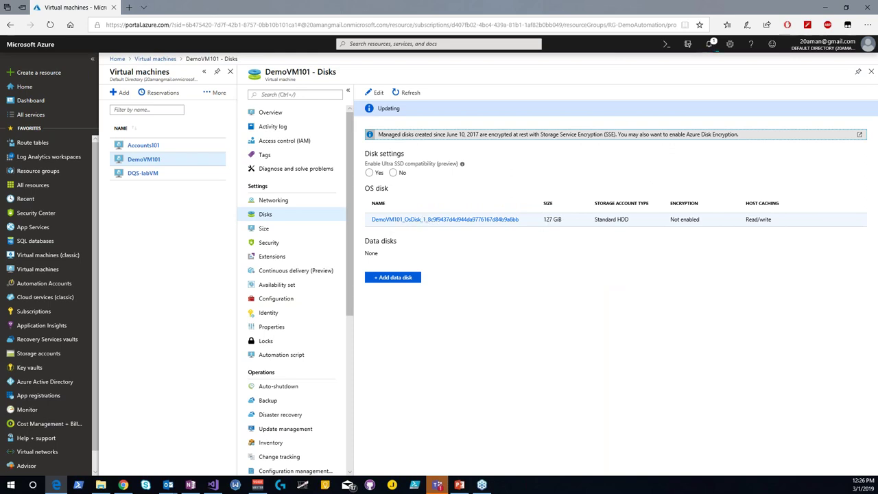
{"action": "left_click_drag", "start_coordinate": [595, 219], "coordinate": [633, 260]}
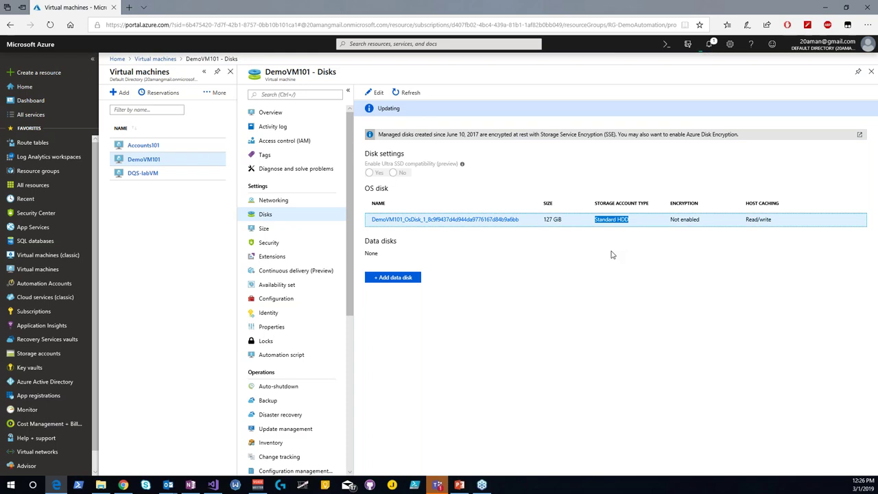
{"action": "left_click", "coordinate": [606, 253]}
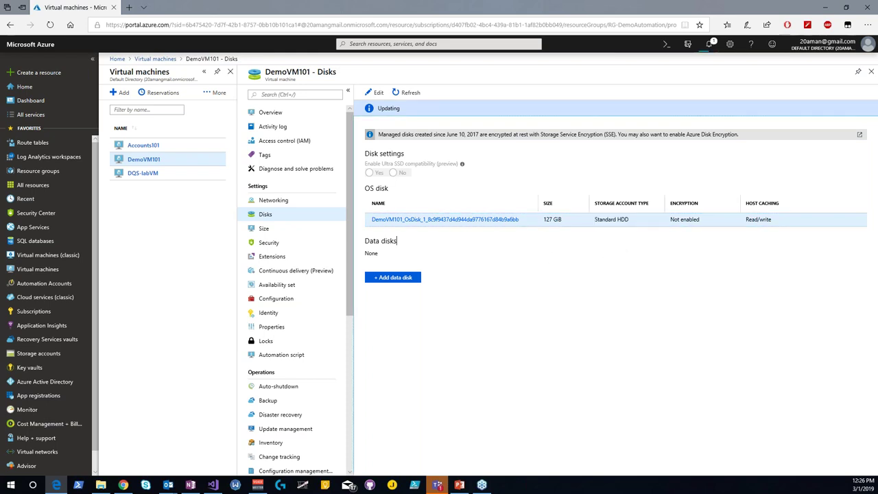
{"action": "left_click", "coordinate": [260, 114]}
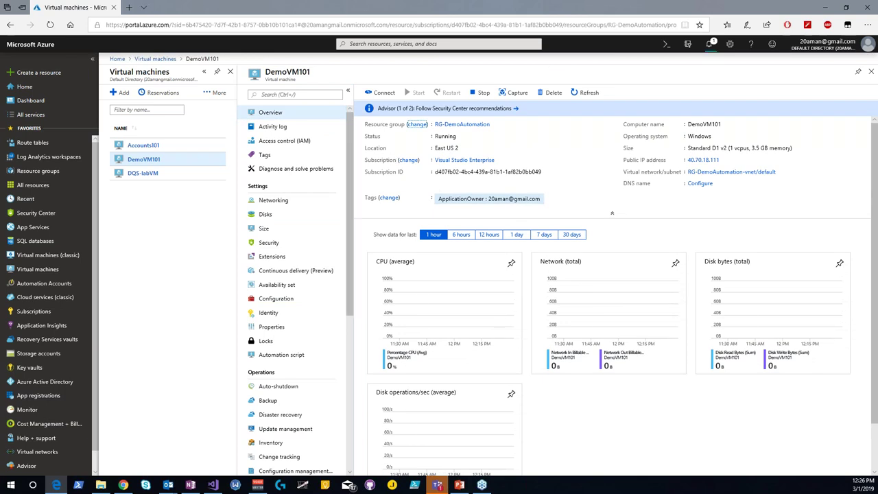
{"action": "left_click", "coordinate": [869, 72]}
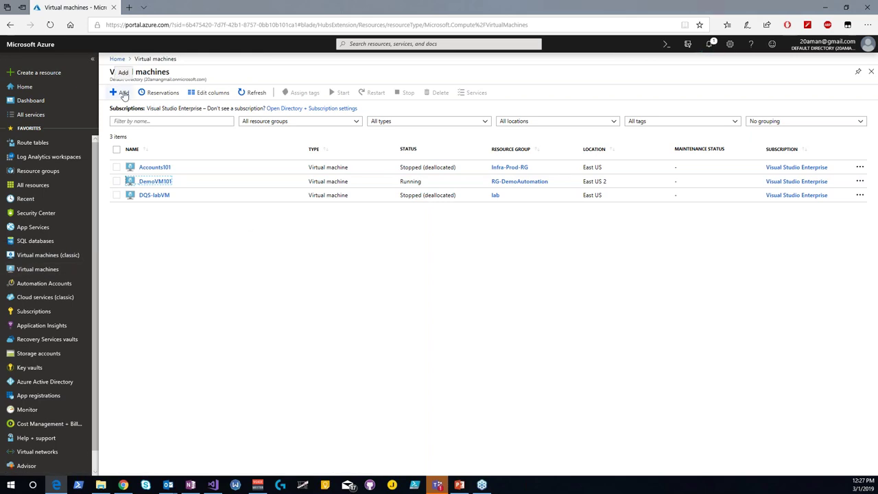
Step: Pick Windows Server 2016 Datacenter from the Compute offerings for a new resource
{"action": "left_click", "coordinate": [34, 73]}
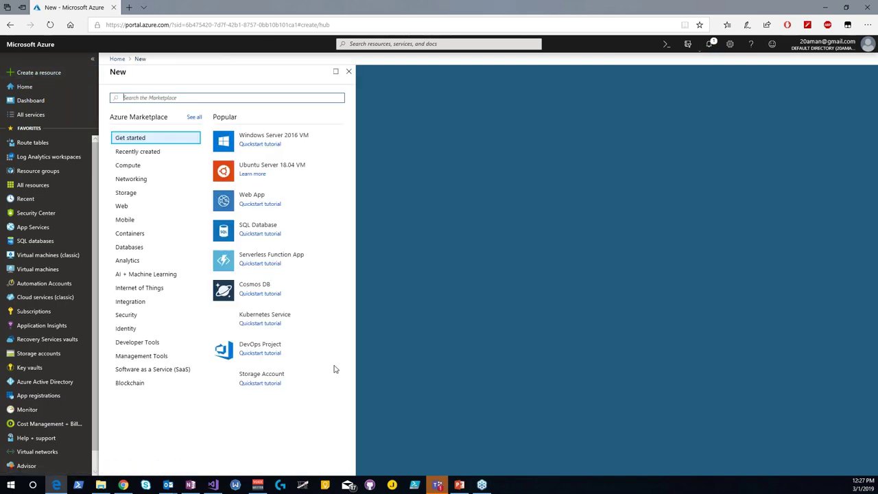
{"action": "left_click", "coordinate": [160, 97]}
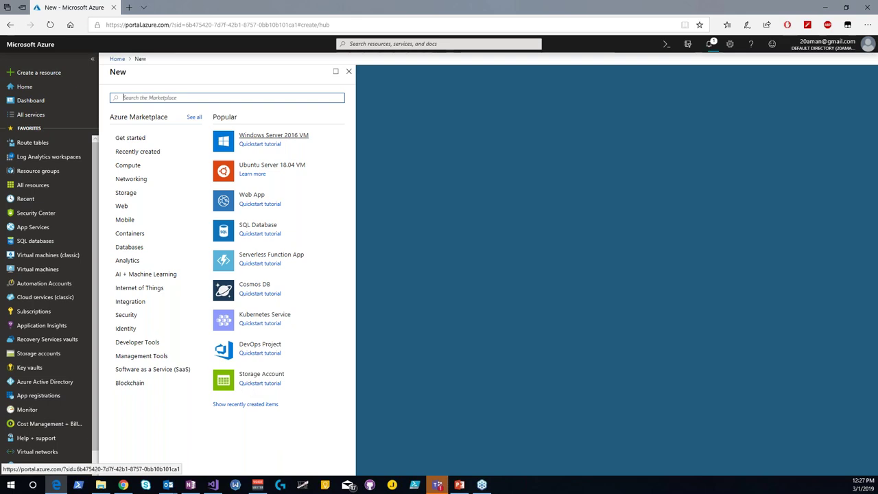
{"action": "left_click", "coordinate": [126, 167]}
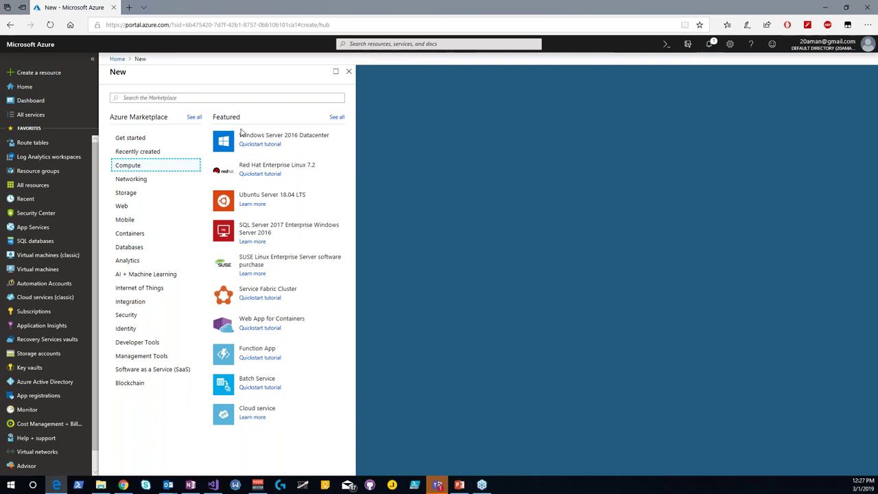
{"action": "left_click", "coordinate": [257, 139]}
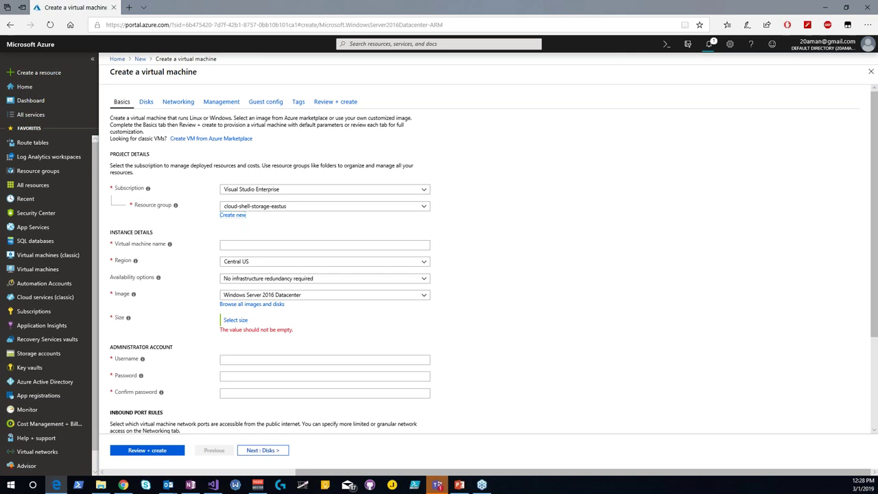
Step: Create resource group RG-Demo-BasicsSession01 and name the virtual machine testVM01
{"action": "left_click", "coordinate": [233, 214]}
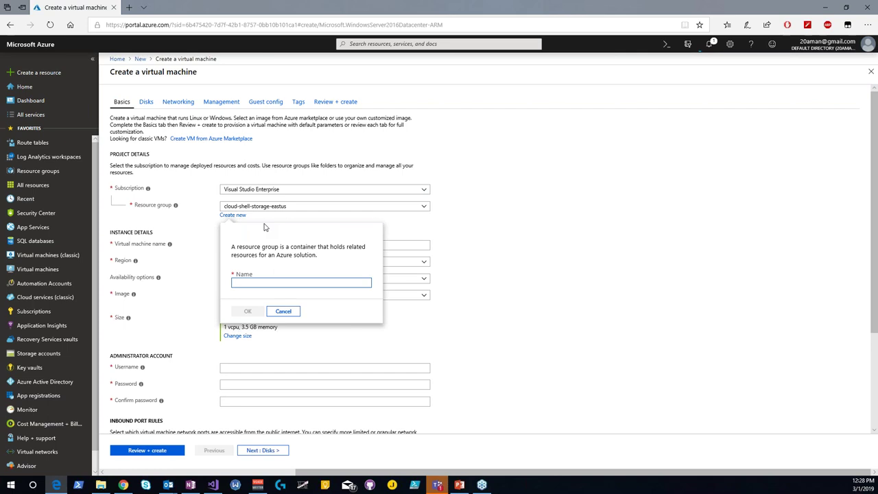
{"action": "type", "text": "RG-Demo"}
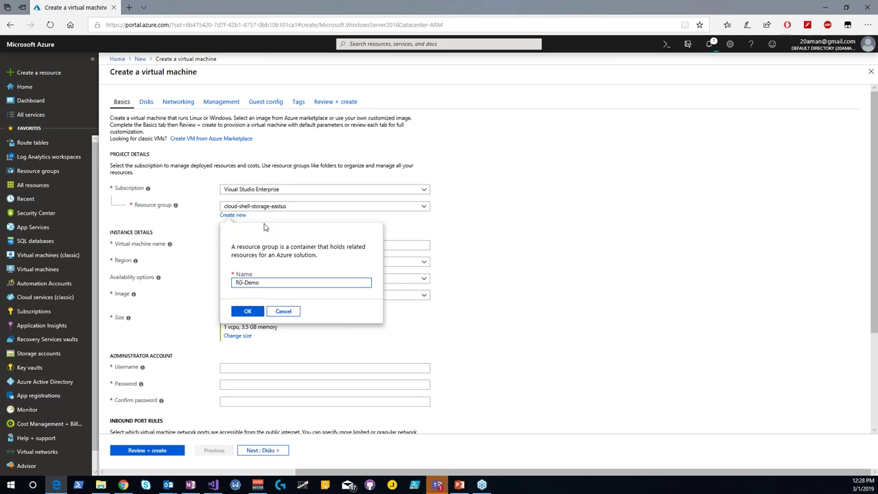
{"action": "type", "text": "-B"}
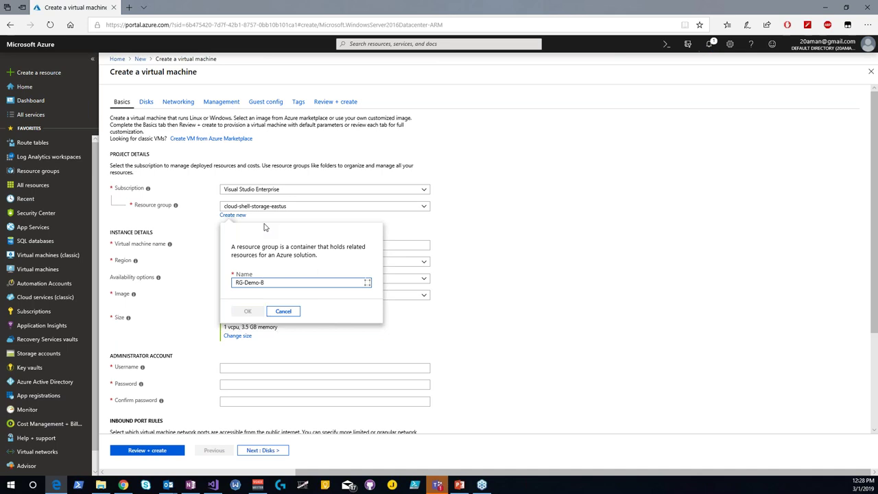
{"action": "type", "text": "asics"}
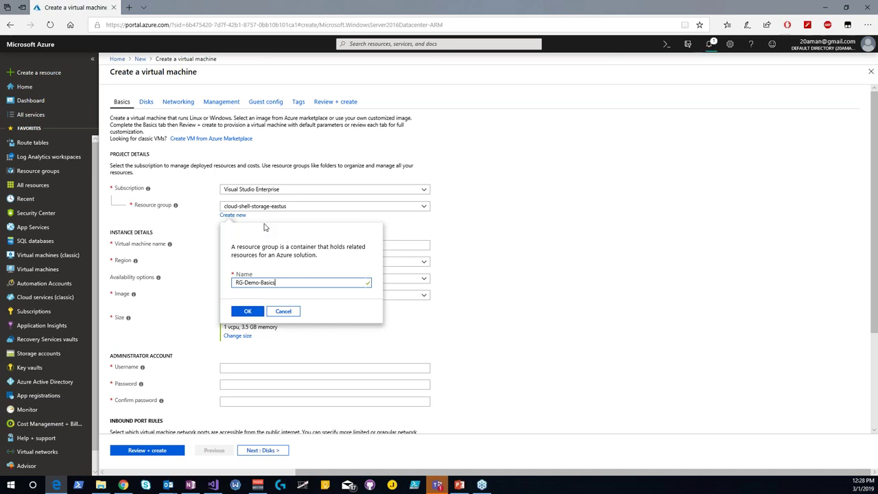
{"action": "type", "text": "Session"}
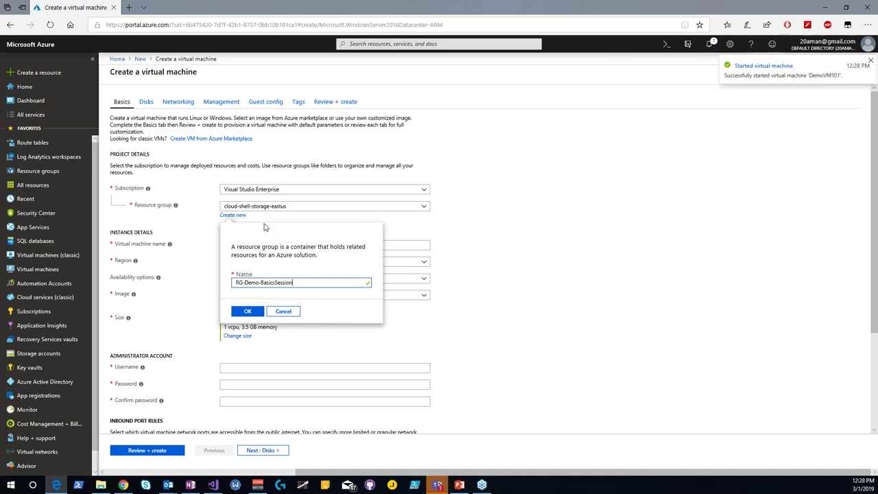
{"action": "type", "text": "01"}
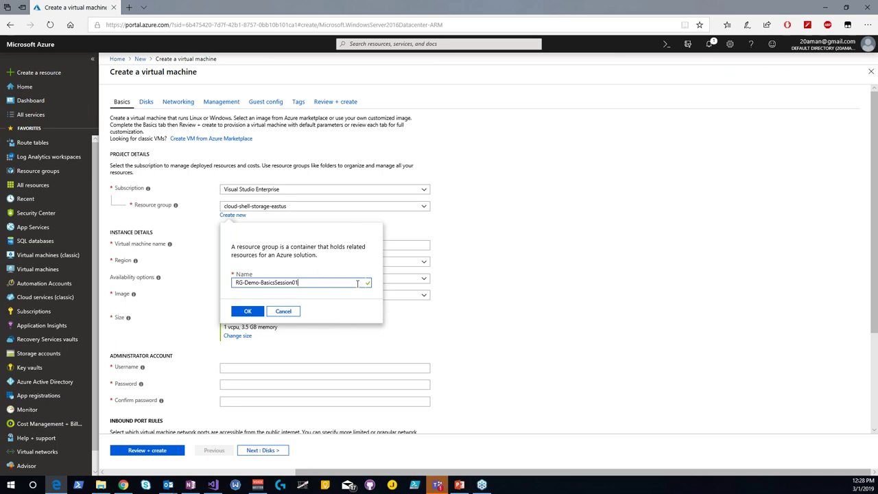
{"action": "left_click", "coordinate": [246, 312]}
{"action": "left_click", "coordinate": [242, 246]}
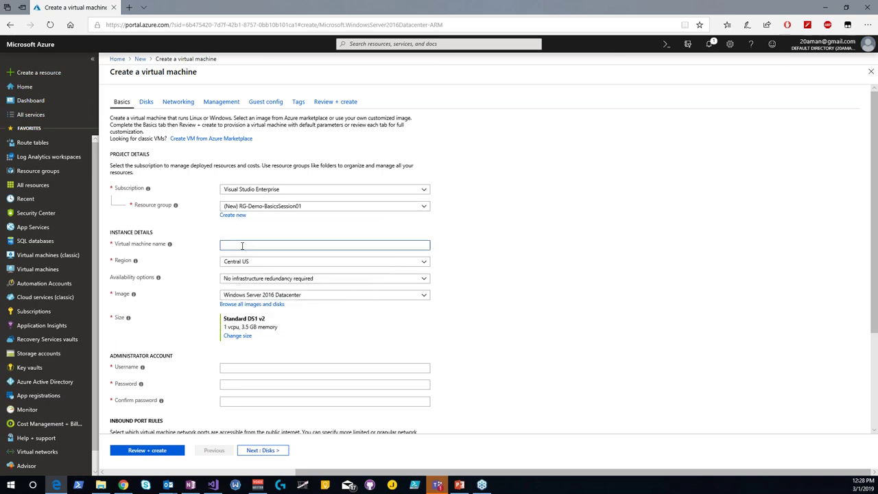
{"action": "type", "text": "testVM01"}
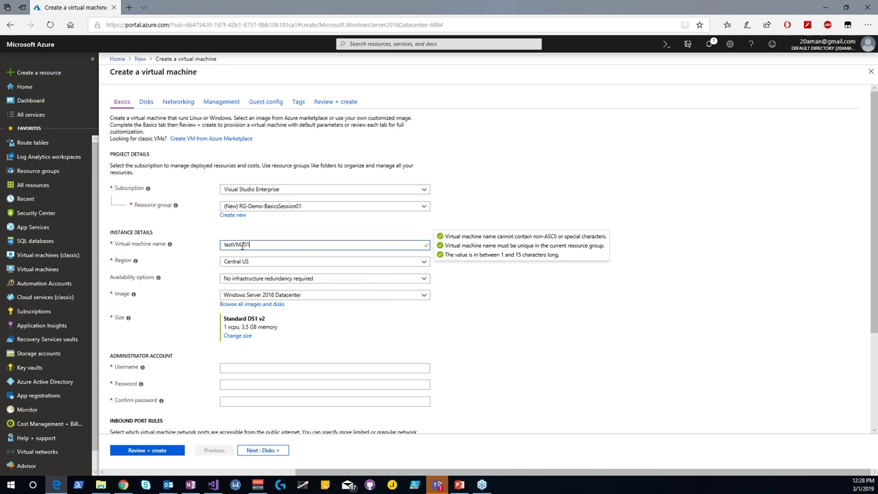
{"action": "key", "text": "Tab"}
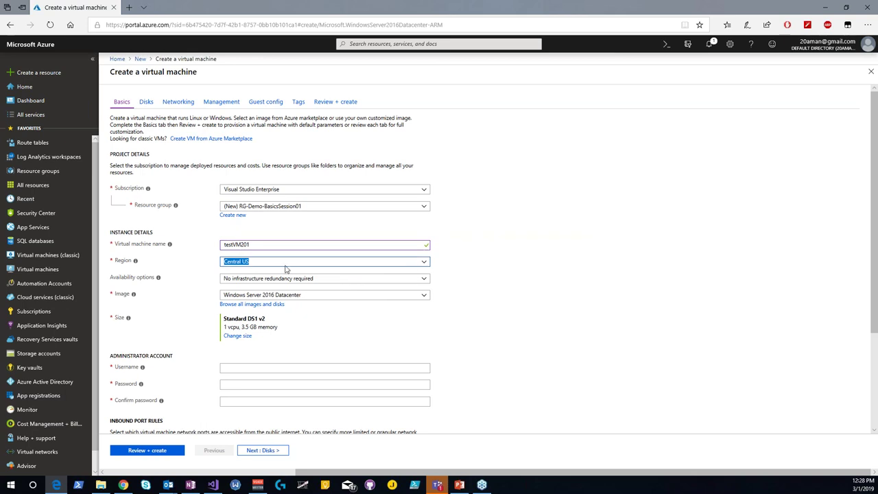
Step: Set region East US with no infrastructure redundancy, keeping the Windows Server 2016 Datacenter image
{"action": "left_click", "coordinate": [423, 264]}
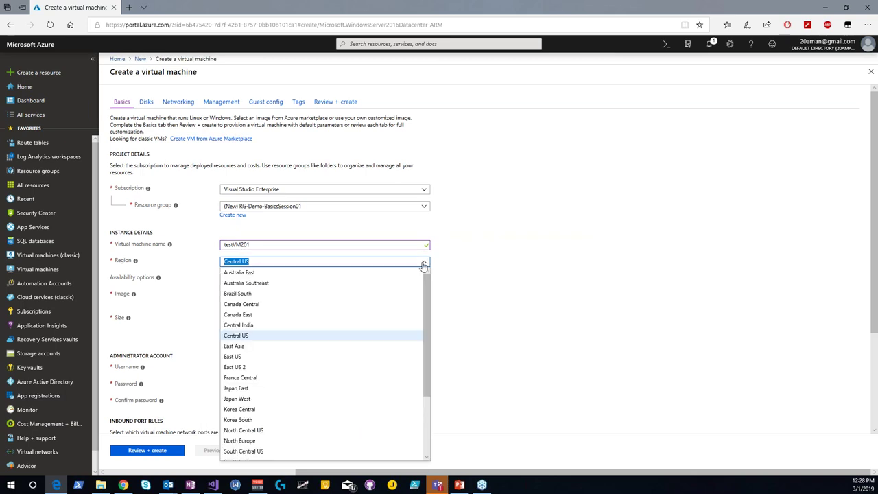
{"action": "left_click", "coordinate": [232, 357]}
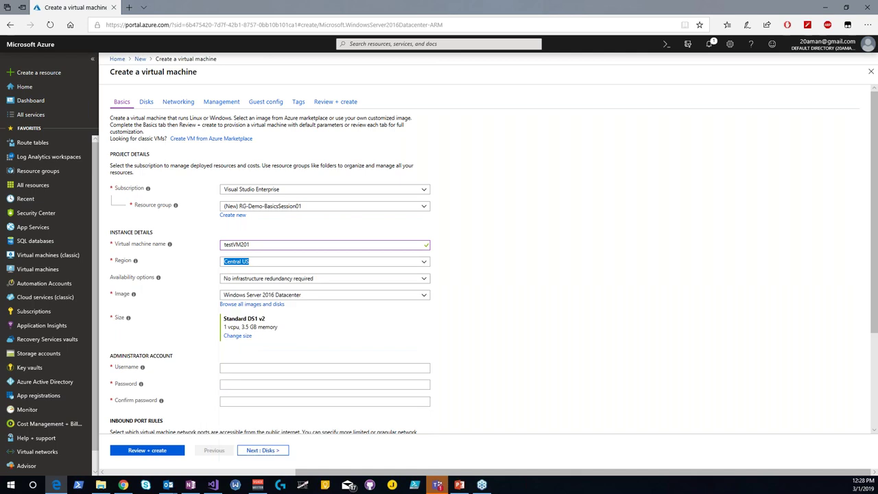
{"action": "left_click", "coordinate": [424, 278]}
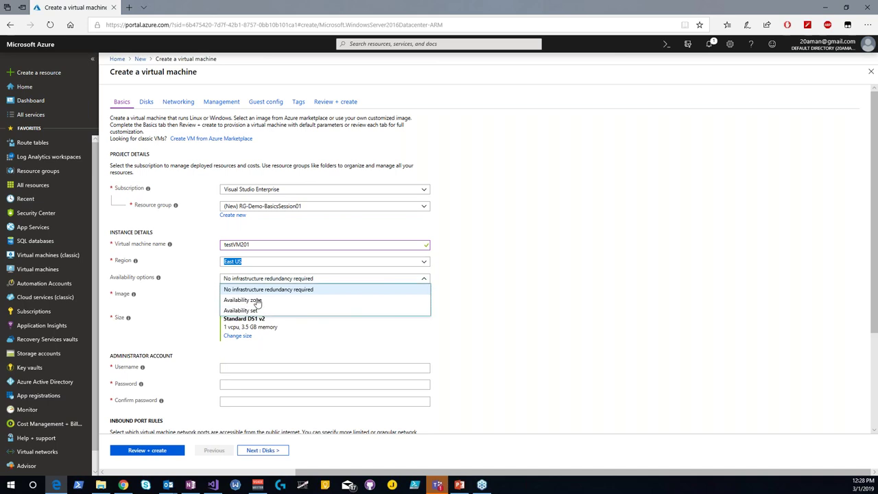
{"action": "left_click", "coordinate": [258, 300]}
{"action": "left_click", "coordinate": [254, 295]}
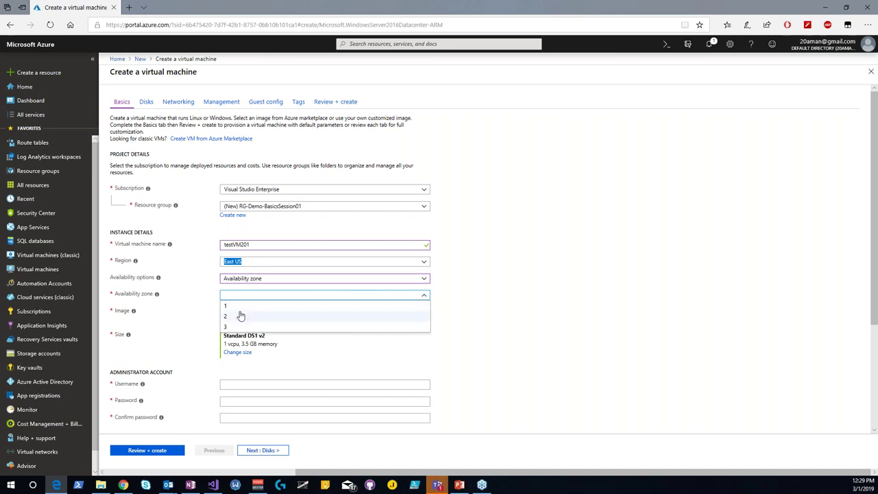
{"action": "left_click", "coordinate": [286, 280]}
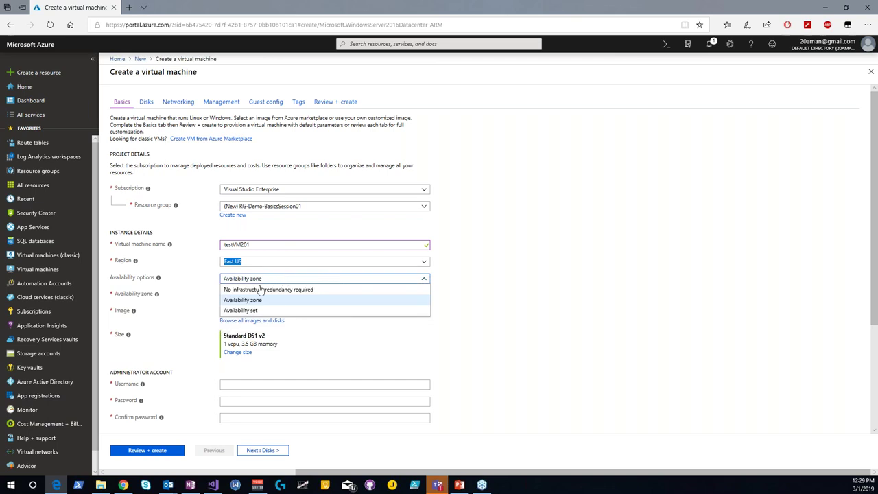
{"action": "left_click", "coordinate": [258, 290]}
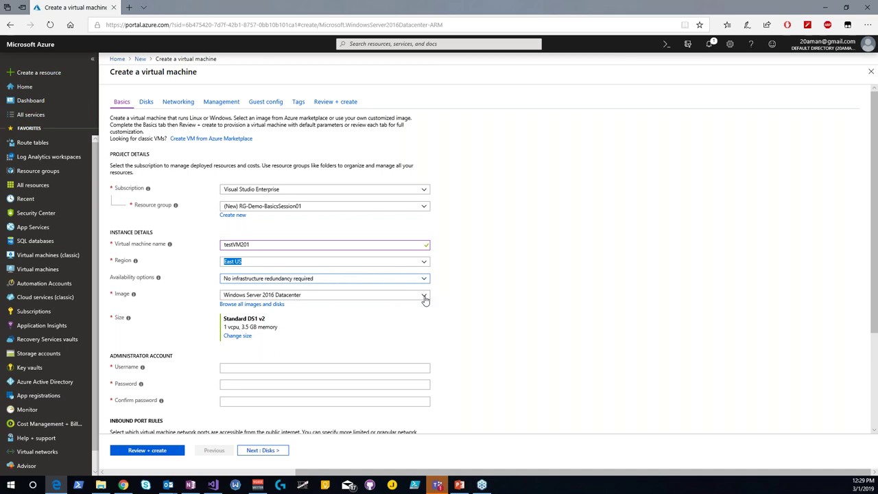
{"action": "left_click", "coordinate": [425, 298]}
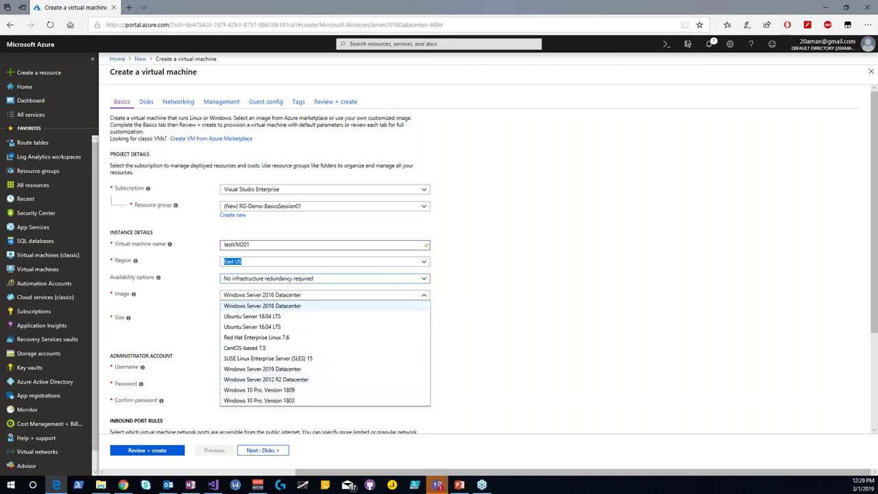
{"action": "left_click", "coordinate": [288, 306]}
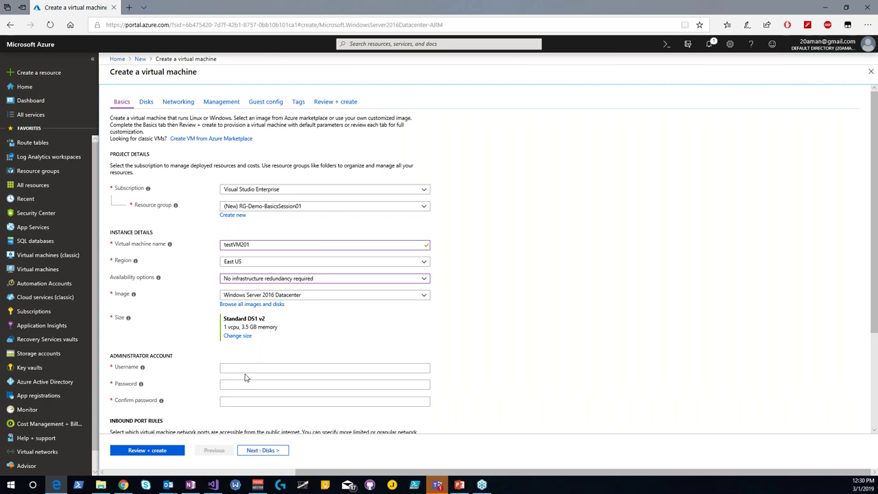
Step: Enter the administrator username and the account password with a matching confirmation
{"action": "left_click", "coordinate": [244, 371]}
{"action": "type", "text": "amsharma"}
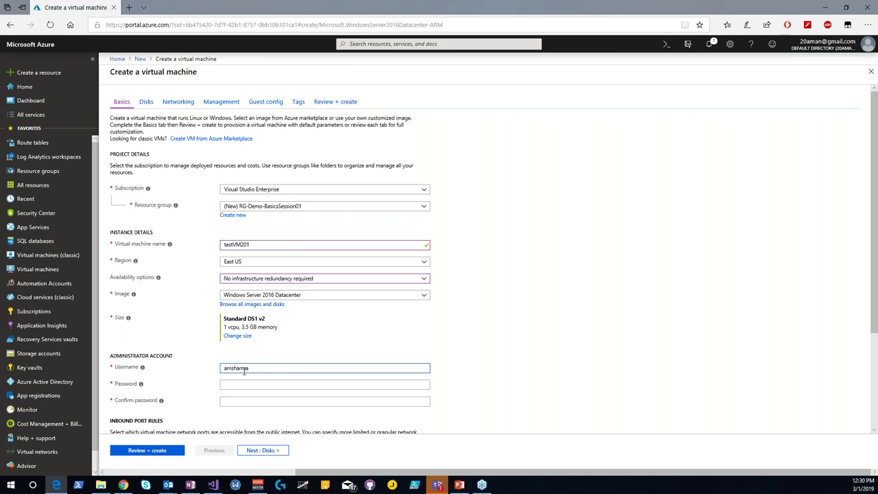
{"action": "key", "text": "Tab"}
{"action": "type", "text": "********"}
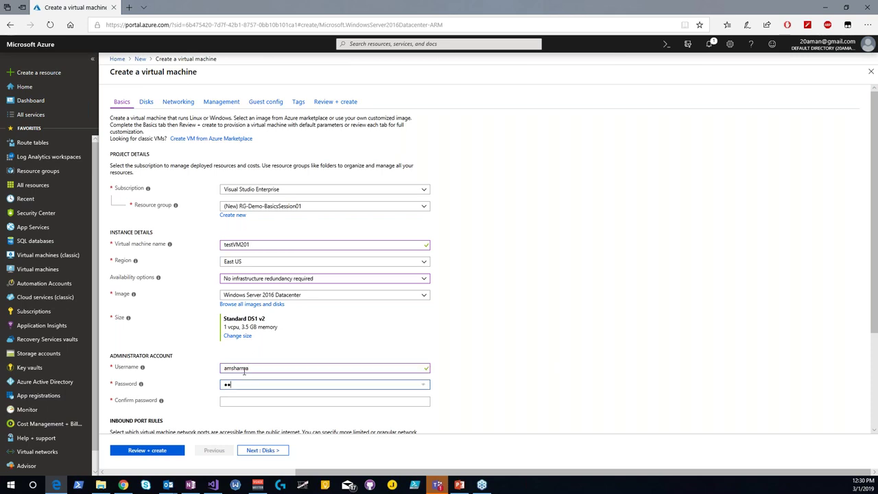
{"action": "type", "text": "*****"}
{"action": "key", "text": "Tab"}
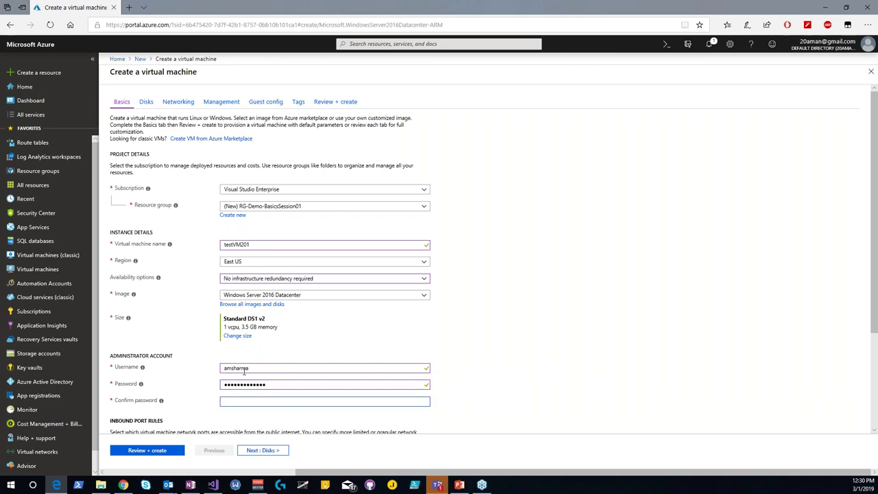
{"action": "type", "text": "*************"}
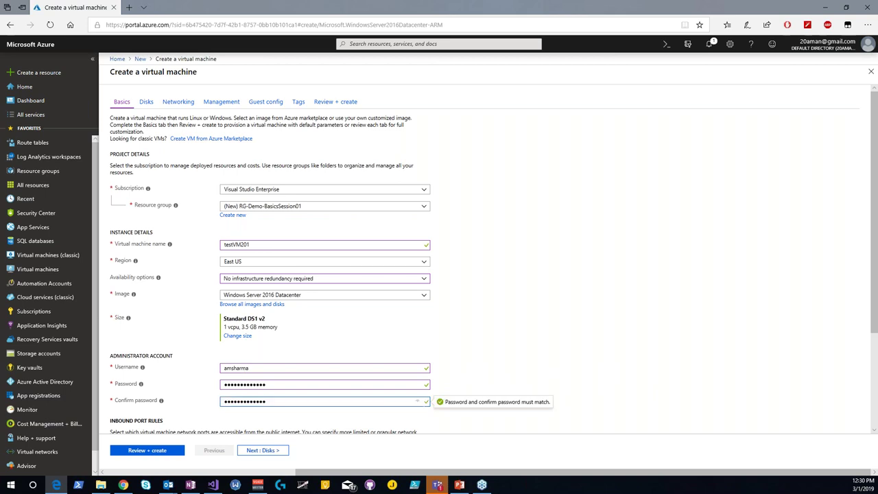
{"action": "scroll", "coordinate": [587, 335], "scroll_direction": "down", "scroll_amount": 3}
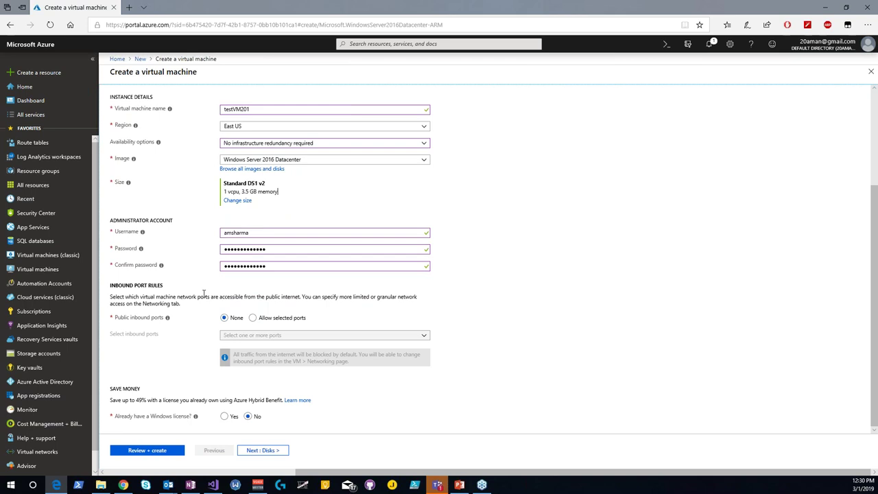
Step: Allow selected public inbound ports with only RDP (3389) chosen
{"action": "left_click", "coordinate": [252, 316]}
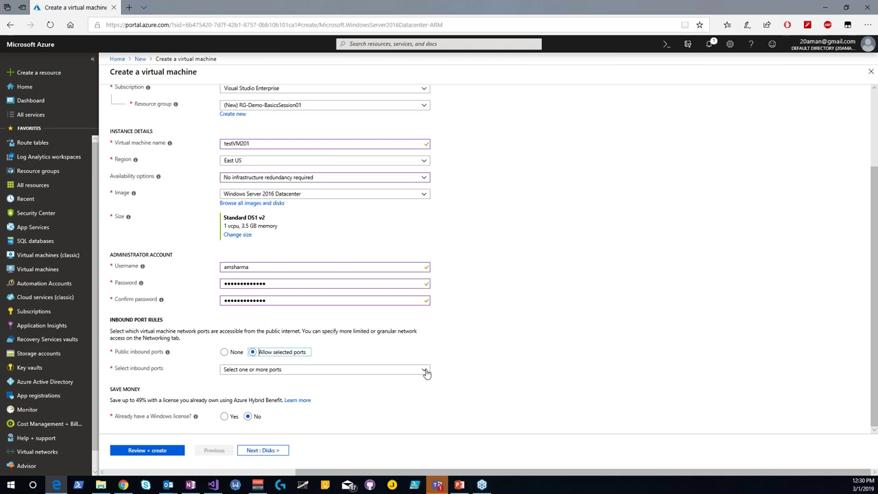
{"action": "left_click", "coordinate": [425, 371]}
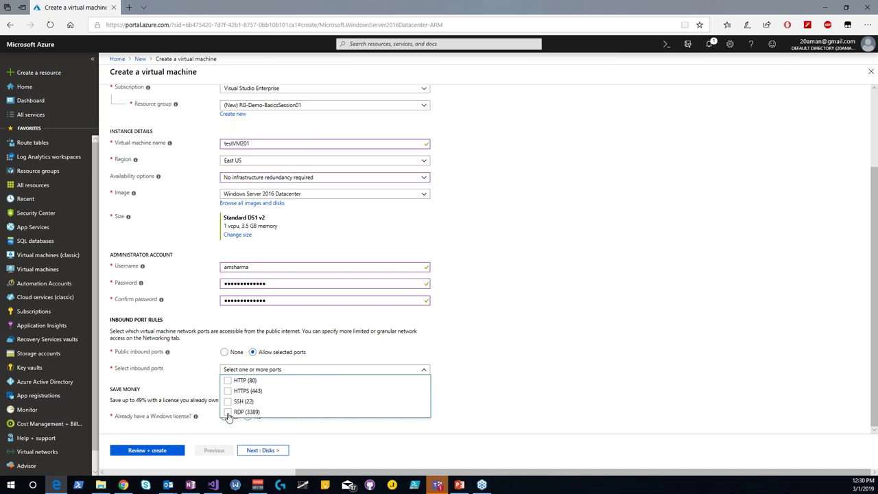
{"action": "left_click", "coordinate": [229, 413]}
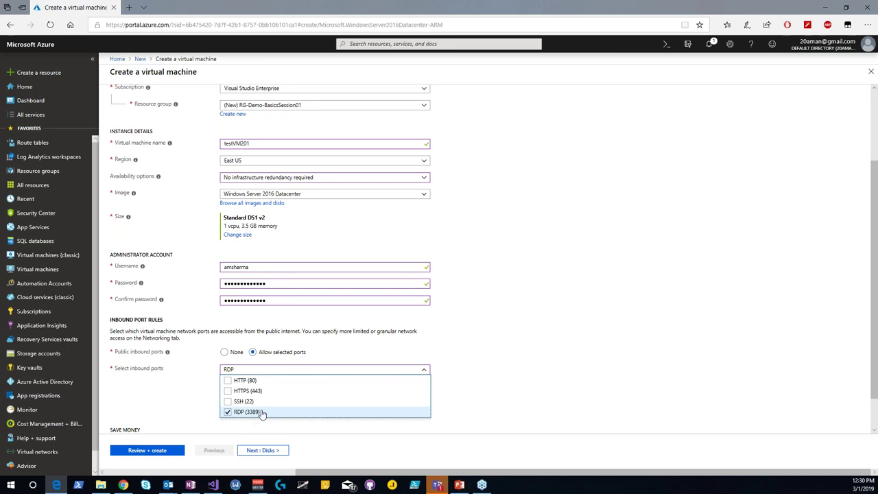
{"action": "left_click", "coordinate": [463, 387]}
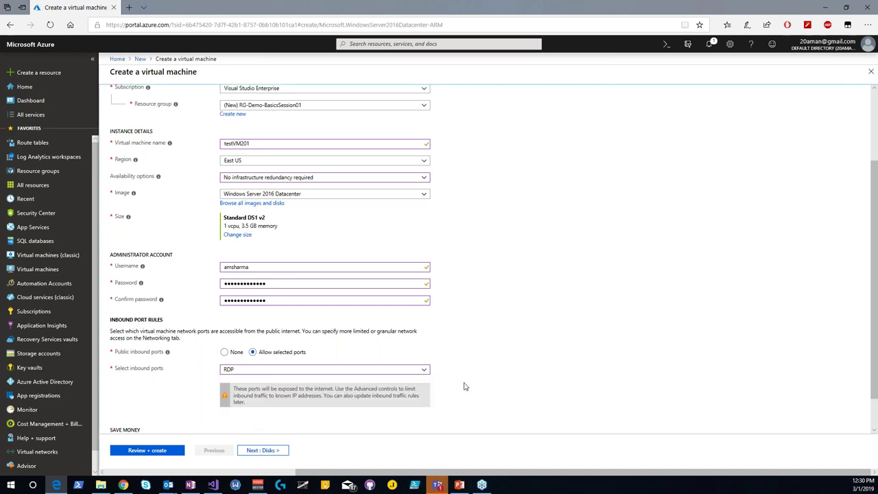
{"action": "scroll", "coordinate": [464, 387], "scroll_direction": "down", "scroll_amount": 1}
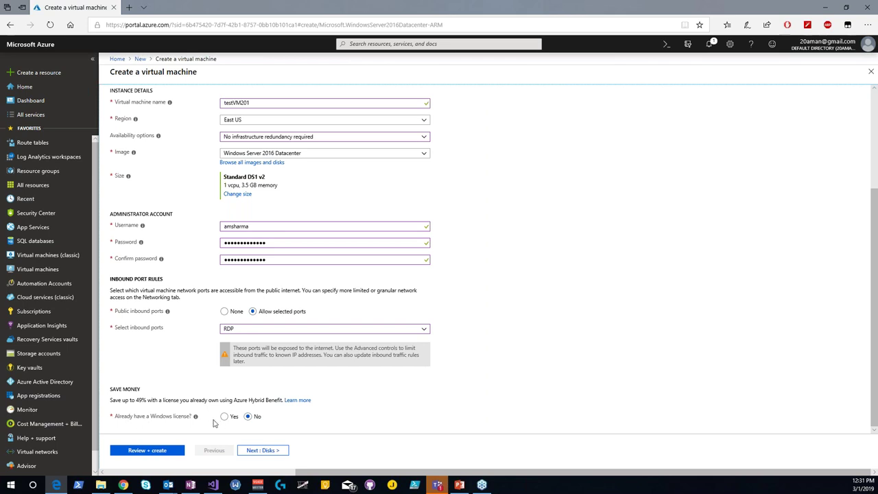
{"action": "left_click", "coordinate": [227, 420]}
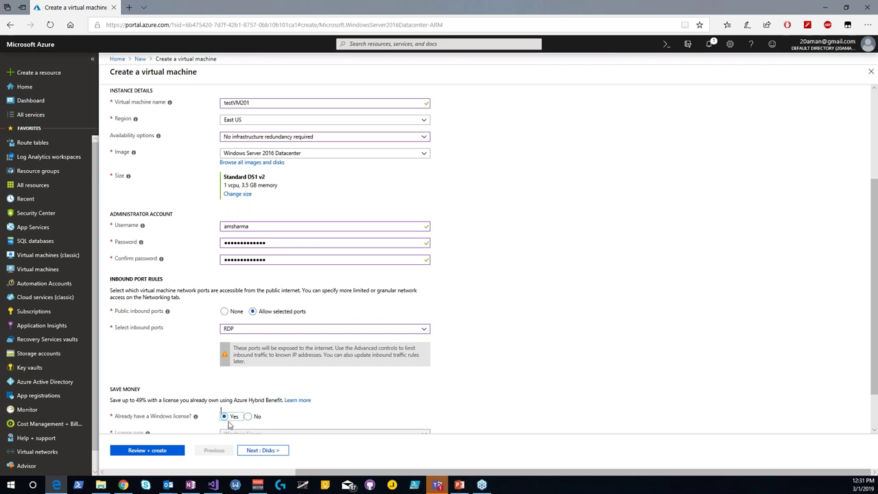
{"action": "scroll", "coordinate": [556, 374], "scroll_direction": "down", "scroll_amount": 2}
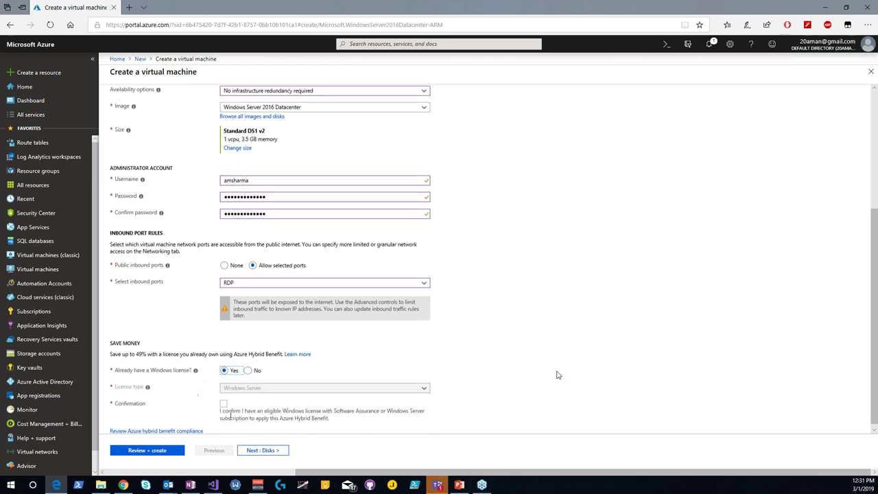
{"action": "left_click", "coordinate": [226, 401]}
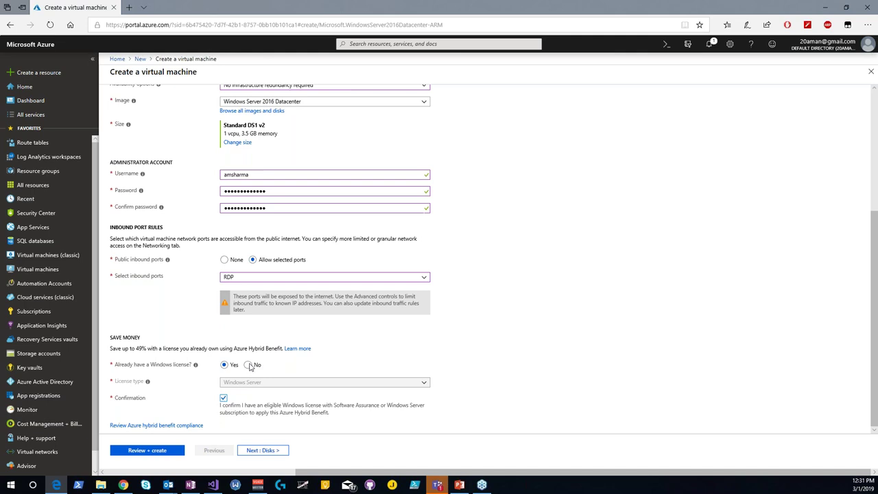
{"action": "left_click", "coordinate": [249, 365]}
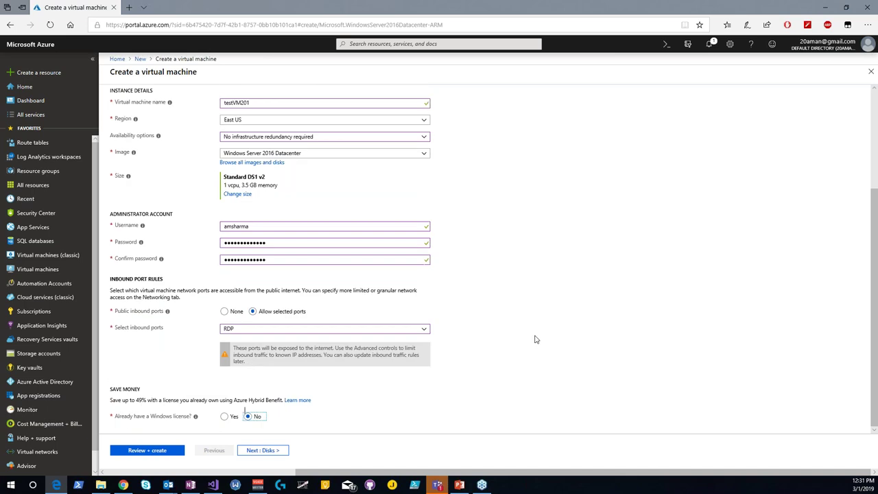
{"action": "scroll", "coordinate": [535, 339], "scroll_direction": "up", "scroll_amount": 5}
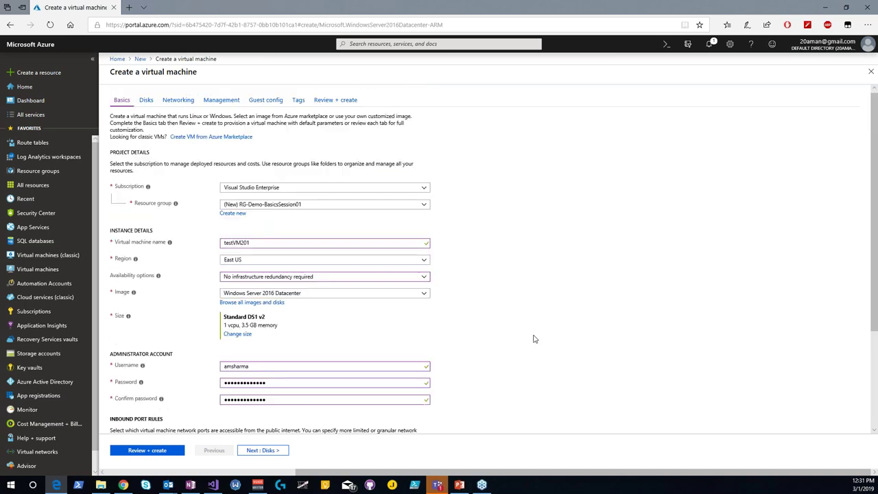
Step: Choose Standard HDD as the OS disk type and advance to Networking
{"action": "left_click", "coordinate": [262, 450]}
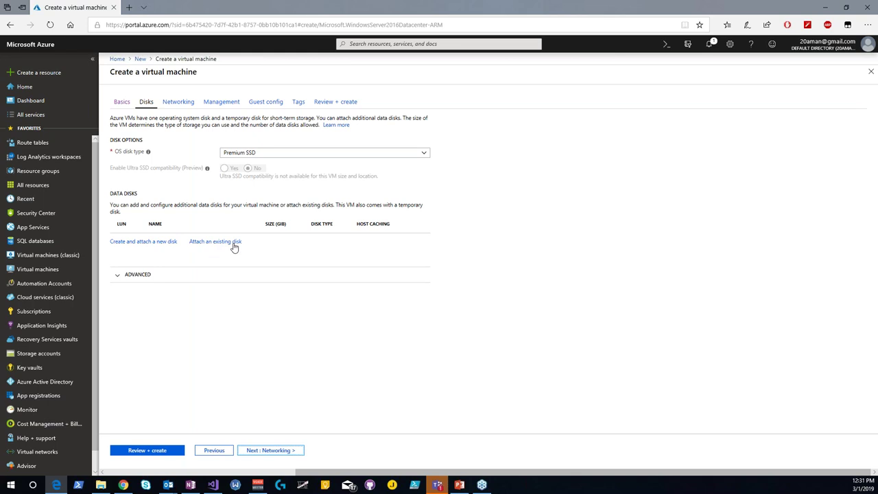
{"action": "left_click", "coordinate": [300, 153]}
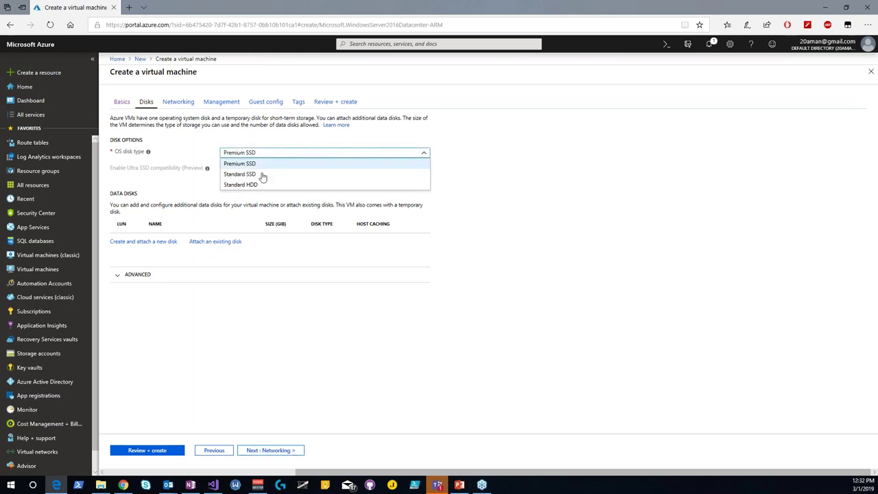
{"action": "left_click", "coordinate": [242, 185]}
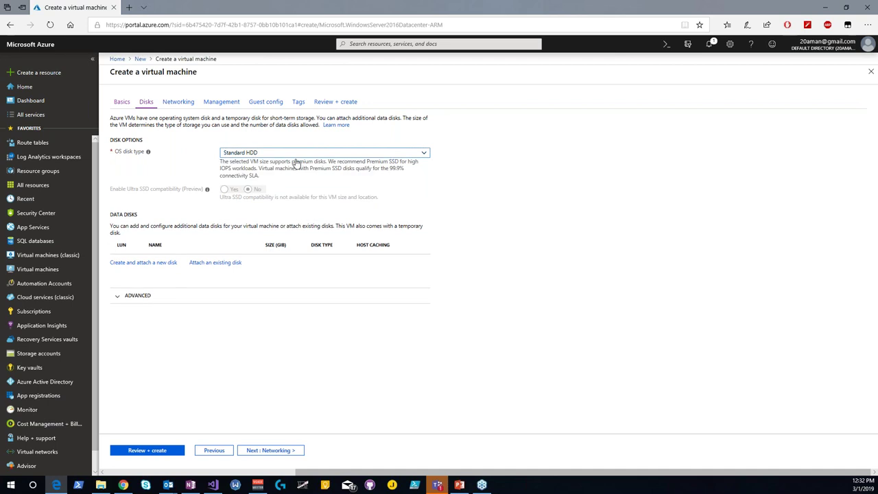
{"action": "left_click", "coordinate": [270, 450]}
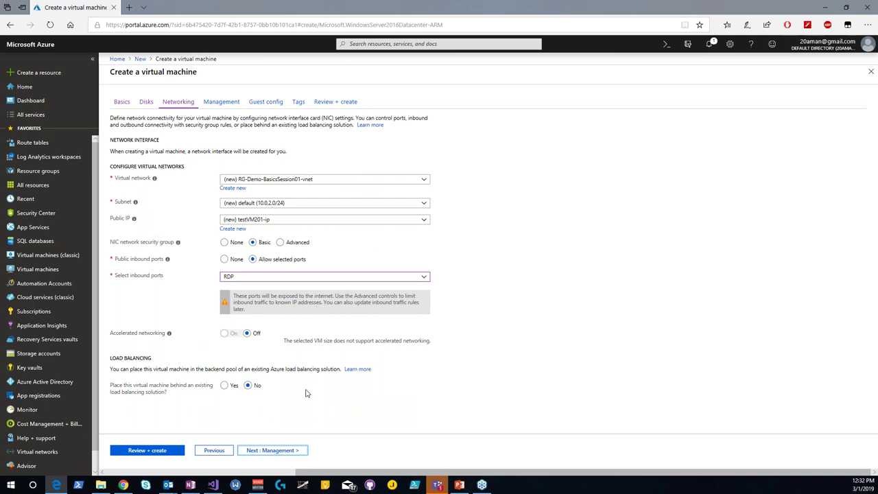
Step: Accept the default networking settings and advance to the Management tab
{"action": "left_click", "coordinate": [273, 451]}
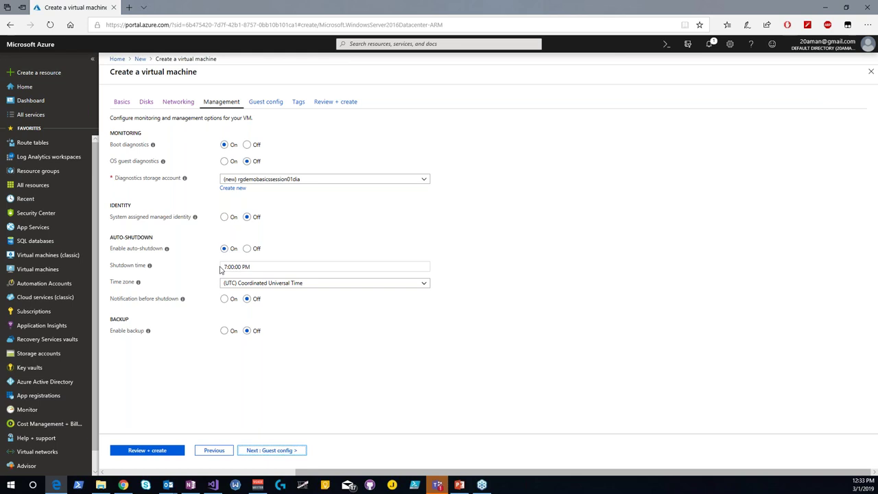
Step: Set the auto-shutdown time zone to (UTC-05:00) Eastern Time (US & Canada)
{"action": "left_click", "coordinate": [262, 287]}
{"action": "left_click", "coordinate": [262, 287]}
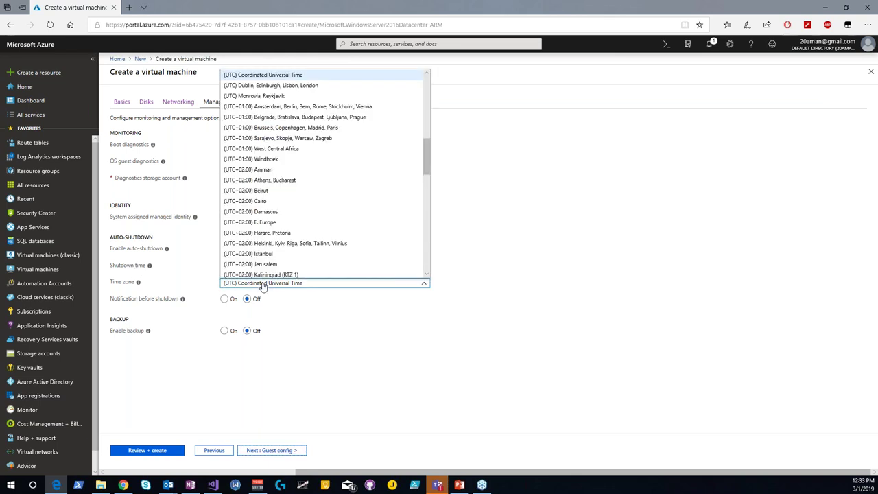
{"action": "scroll", "coordinate": [336, 189], "scroll_direction": "down", "scroll_amount": 6}
{"action": "scroll", "coordinate": [336, 189], "scroll_direction": "down", "scroll_amount": 4}
{"action": "scroll", "coordinate": [336, 192], "scroll_direction": "up", "scroll_amount": 8}
{"action": "scroll", "coordinate": [336, 195], "scroll_direction": "up", "scroll_amount": 10}
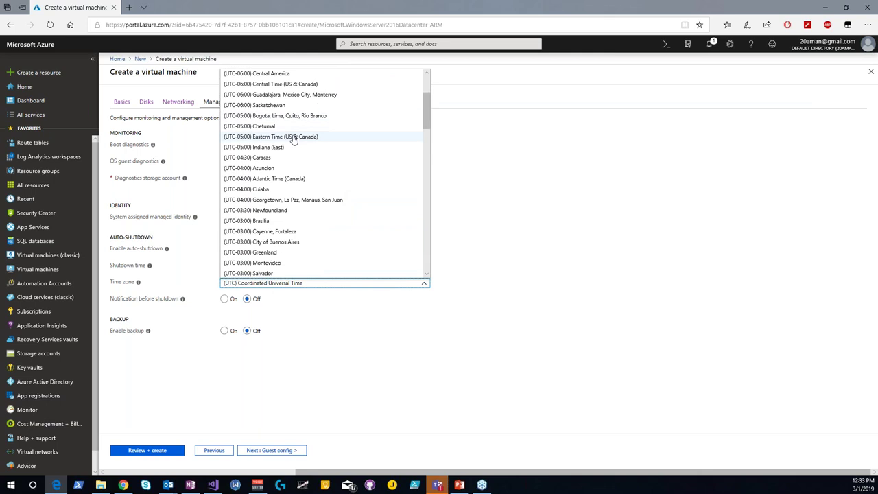
{"action": "left_click", "coordinate": [292, 137]}
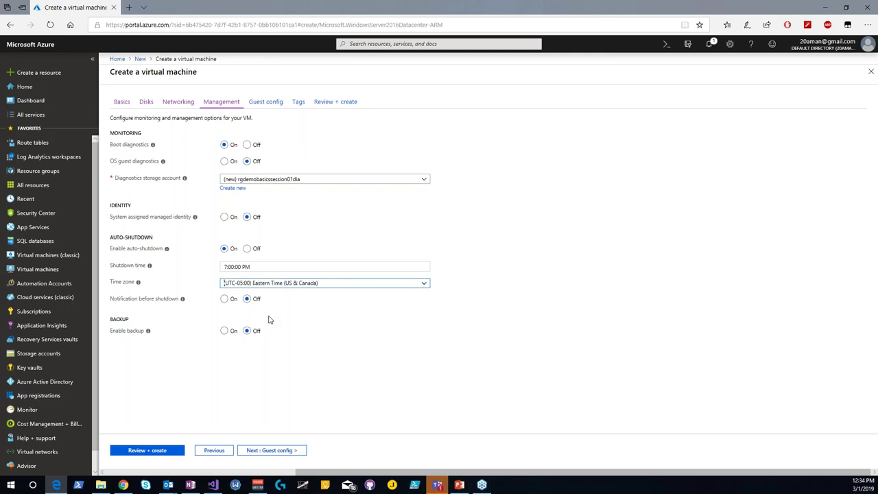
Step: Skip Guest config without installing any extension, closing the extension list, and proceed to Tags
{"action": "left_click", "coordinate": [271, 451]}
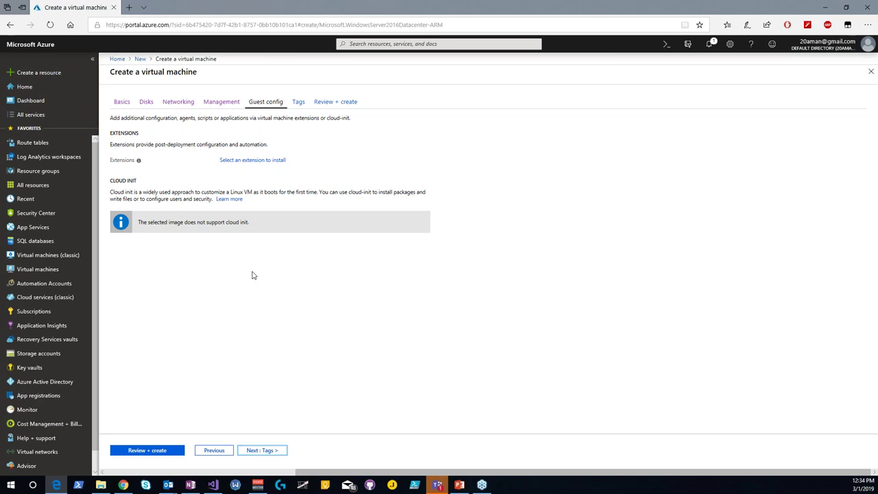
{"action": "left_click", "coordinate": [255, 162]}
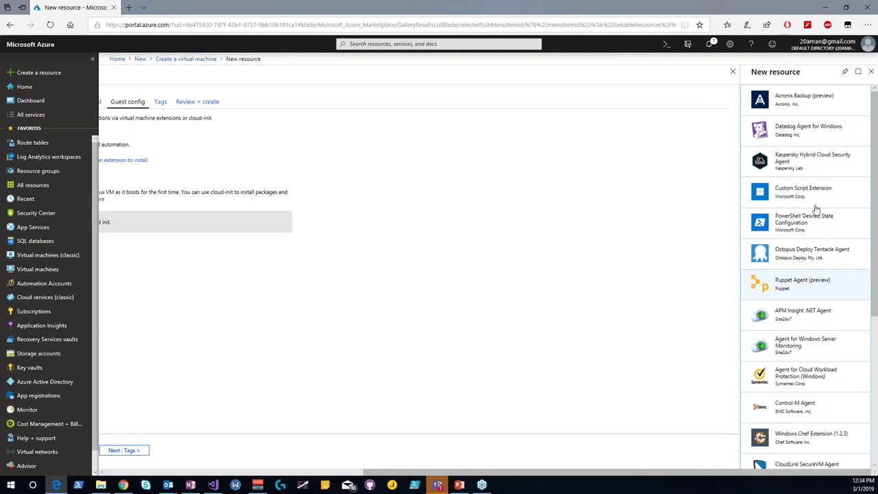
{"action": "left_click", "coordinate": [870, 72]}
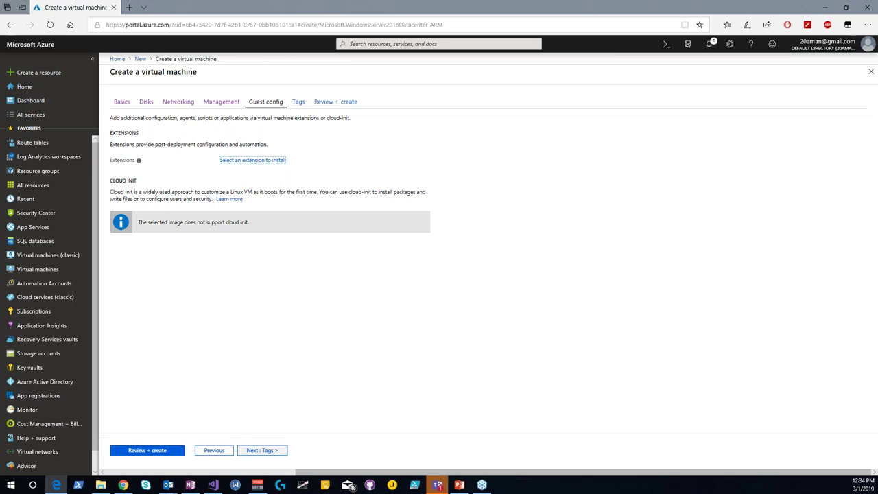
{"action": "left_click", "coordinate": [262, 450]}
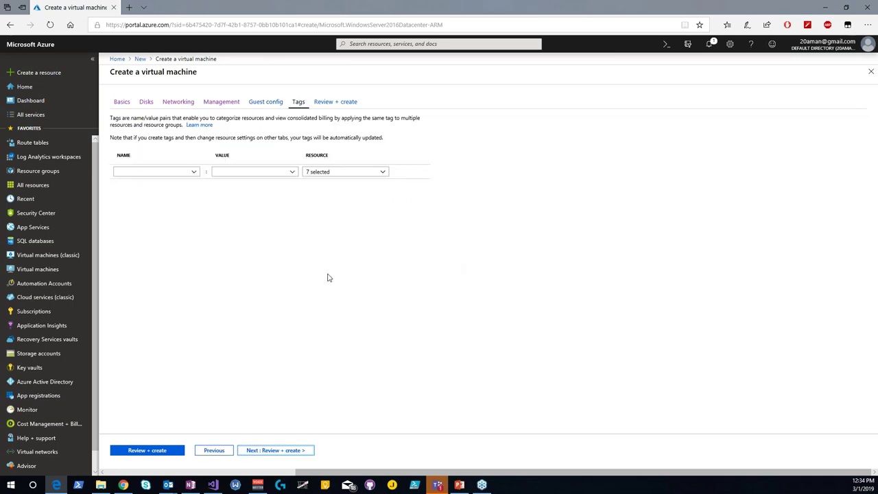
Step: Add an ApplicationOwner tag whose value is the owner's e-mail address
{"action": "left_click", "coordinate": [152, 171]}
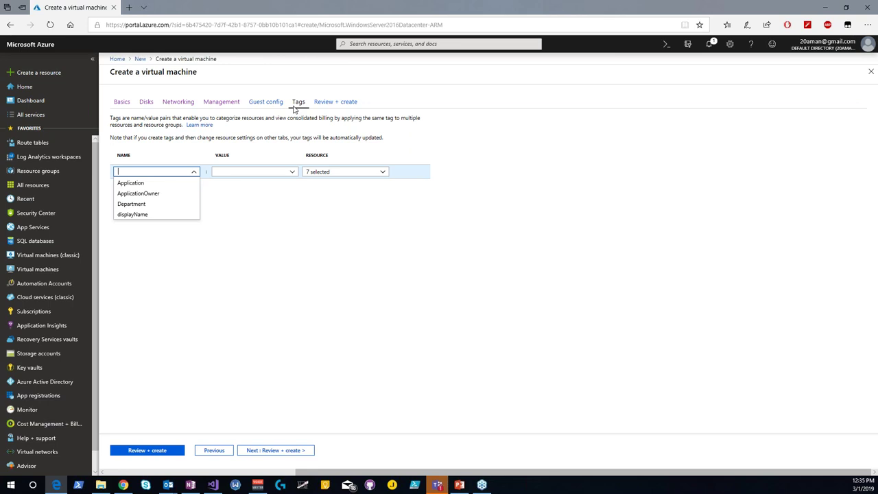
{"action": "left_click", "coordinate": [146, 194]}
{"action": "left_click", "coordinate": [228, 173]}
{"action": "type", "text": "20aman"}
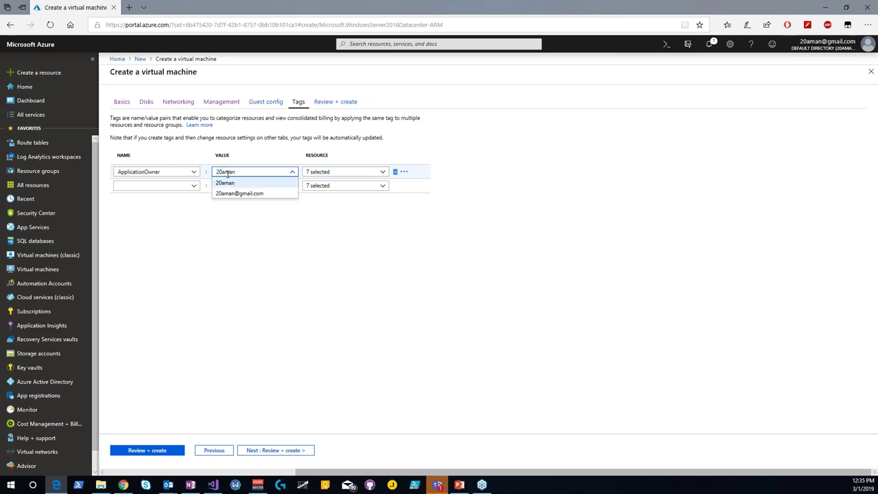
{"action": "left_click", "coordinate": [238, 194]}
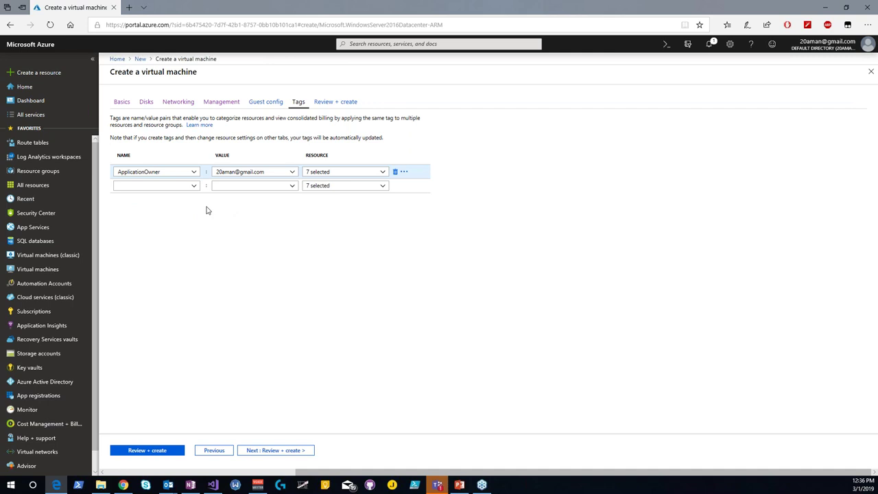
{"action": "left_click", "coordinate": [157, 186]}
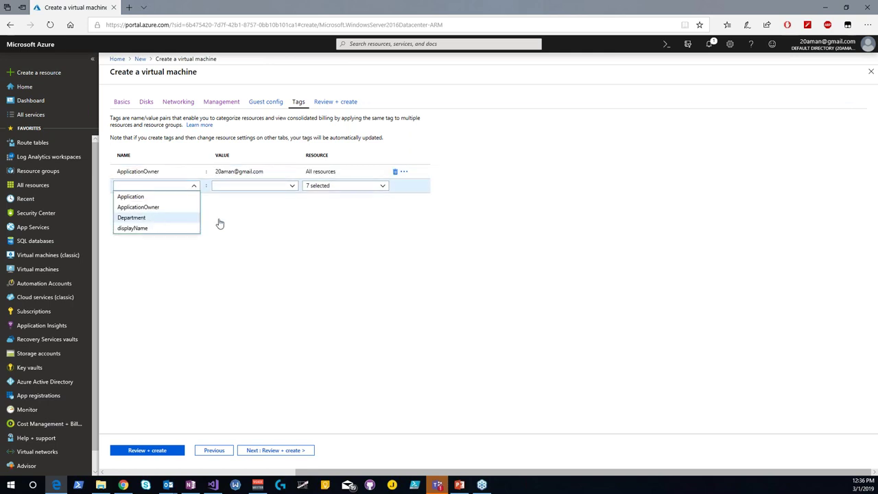
Step: Add a second tag, Department, with the value Finance
{"action": "left_click", "coordinate": [226, 186]}
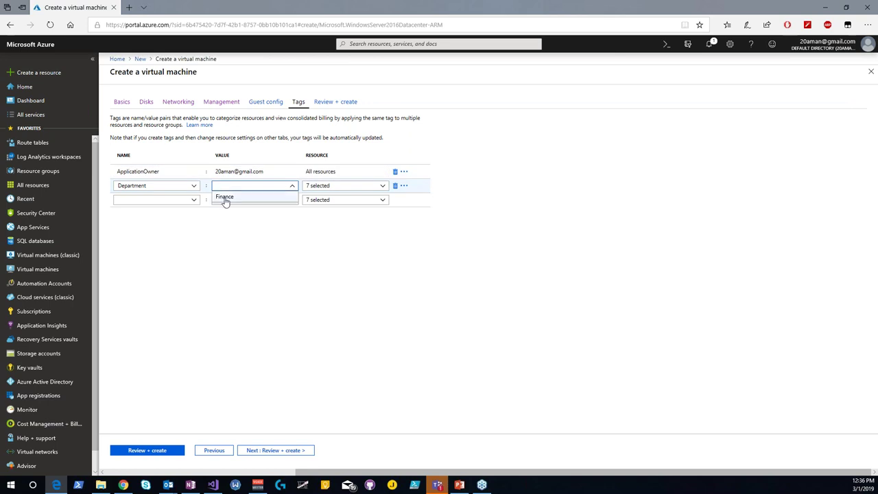
{"action": "type", "text": "Finance"}
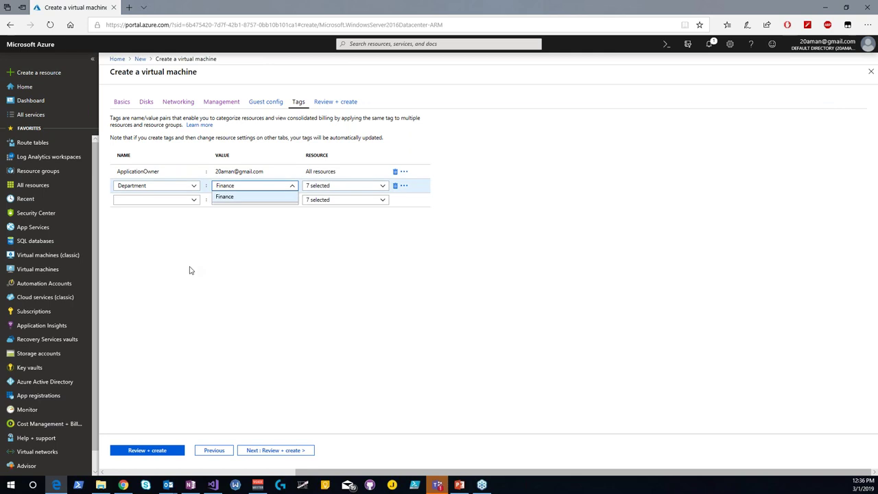
{"action": "left_click", "coordinate": [130, 201]}
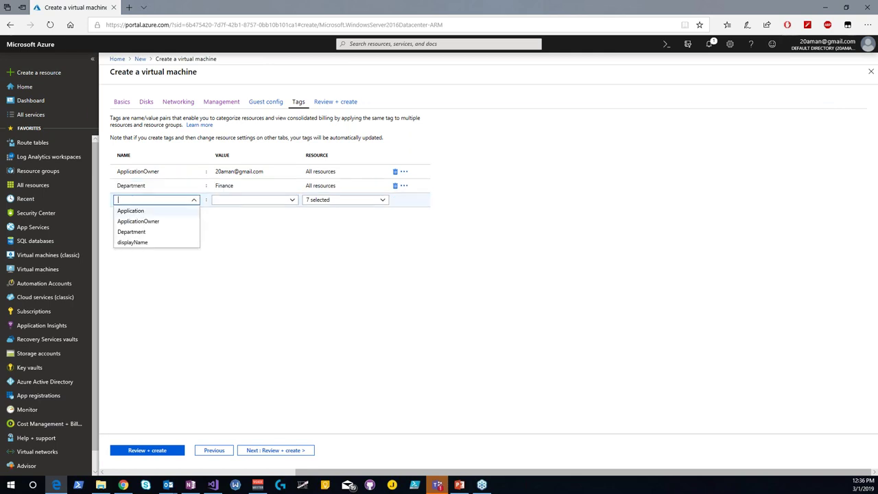
Step: Add a trial DemoTag/DemoValue tag, check its seven resource types, then delete it
{"action": "type", "text": "D"}
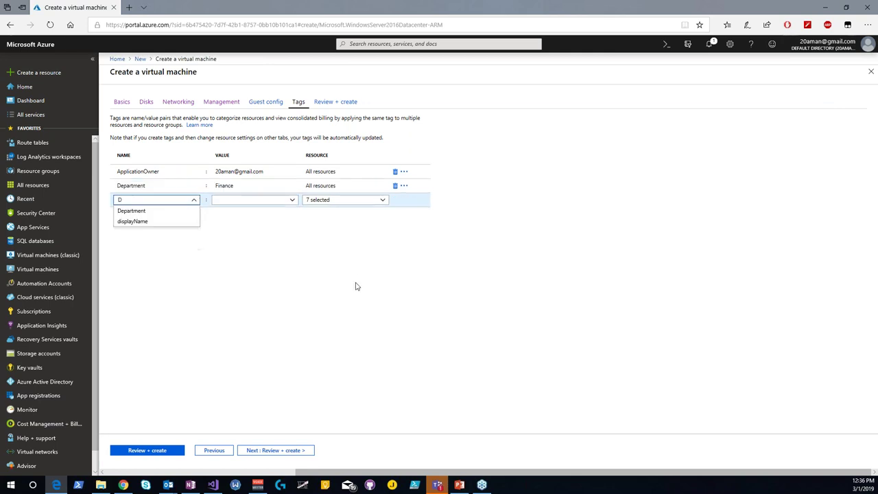
{"action": "type", "text": "emoTag"}
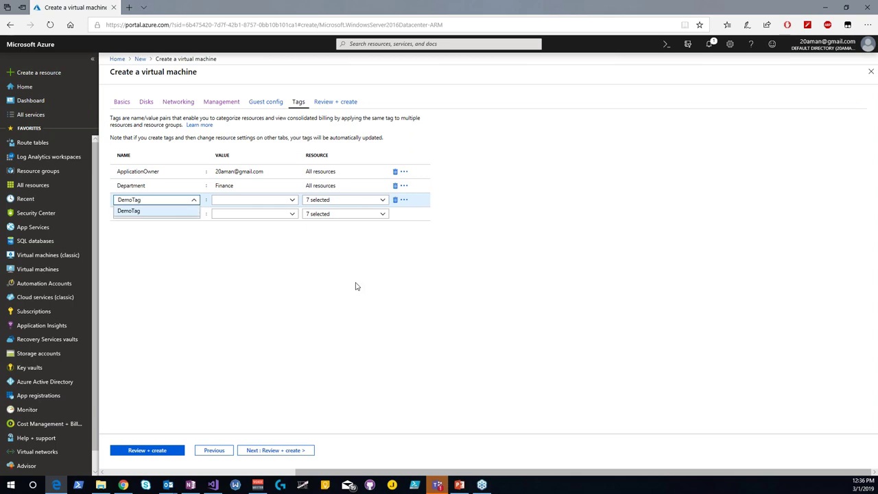
{"action": "key", "text": "Tab"}
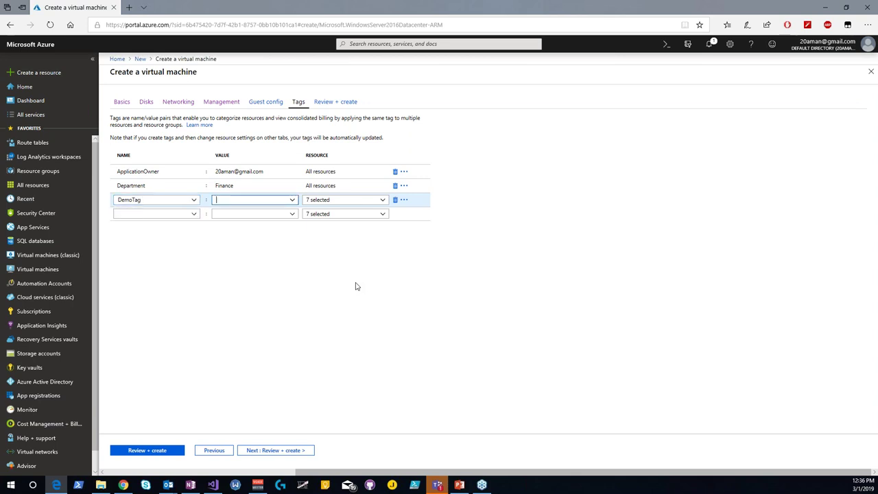
{"action": "type", "text": "DemoValue"}
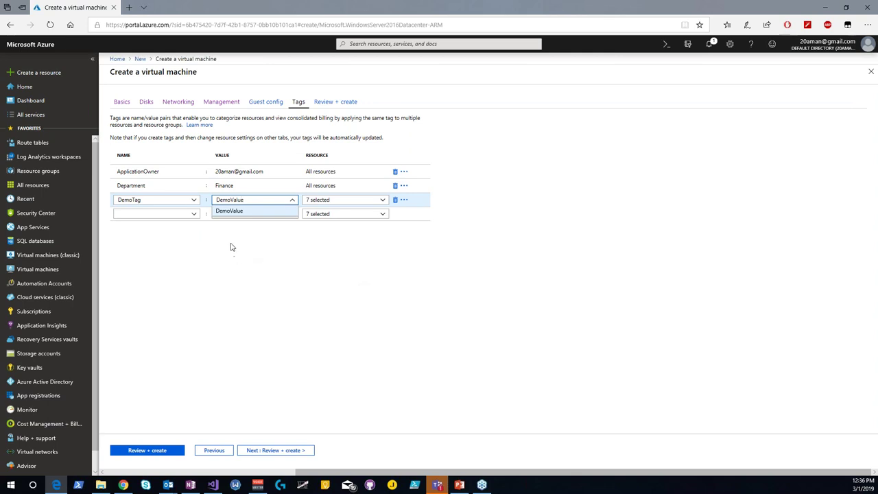
{"action": "left_click", "coordinate": [235, 211]}
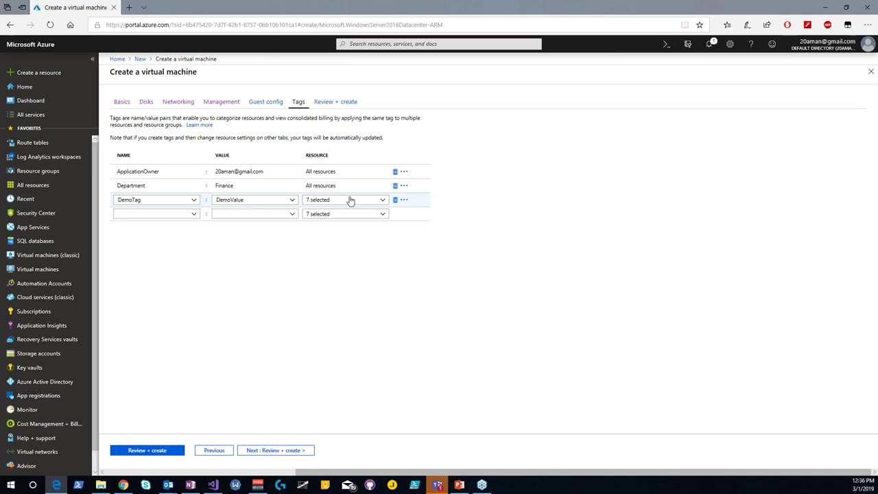
{"action": "left_click", "coordinate": [381, 200]}
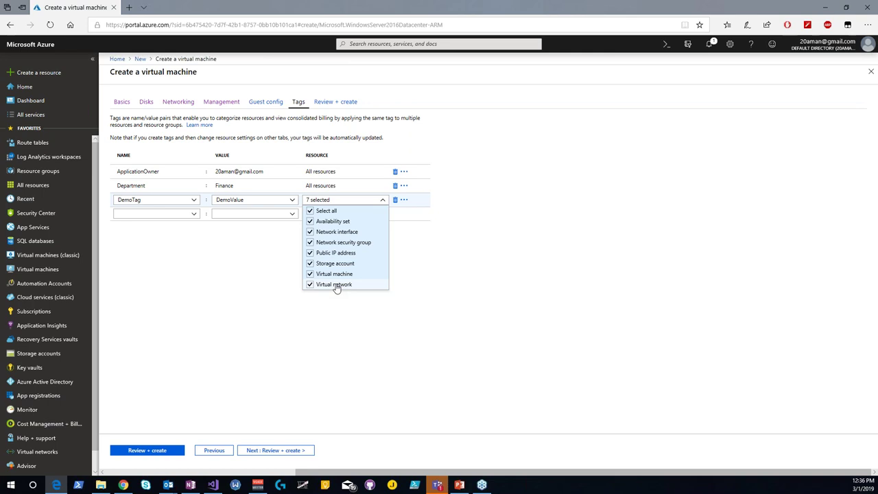
{"action": "left_click", "coordinate": [197, 249]}
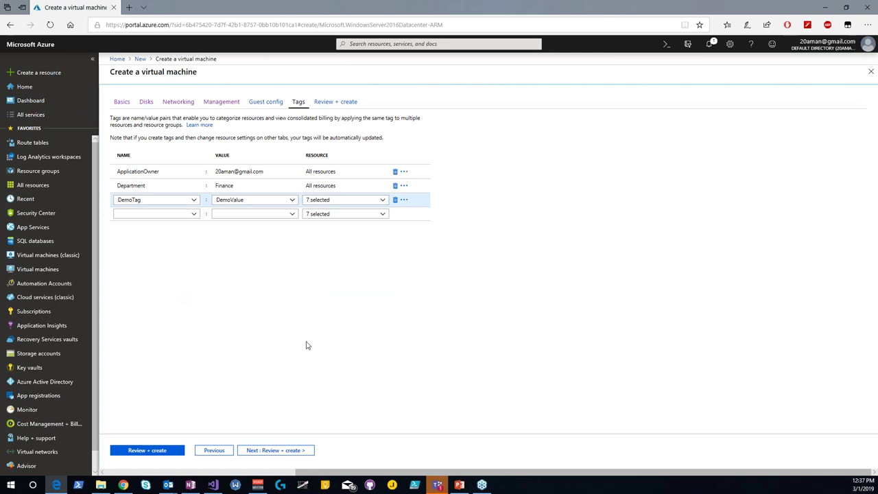
{"action": "left_click", "coordinate": [395, 200]}
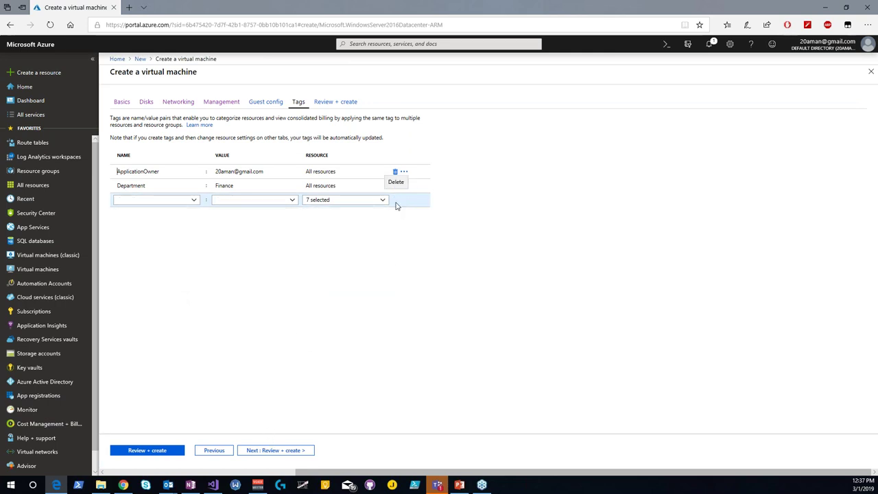
Step: Run Review + create and open the details of the Validation failed banner
{"action": "left_click", "coordinate": [275, 451]}
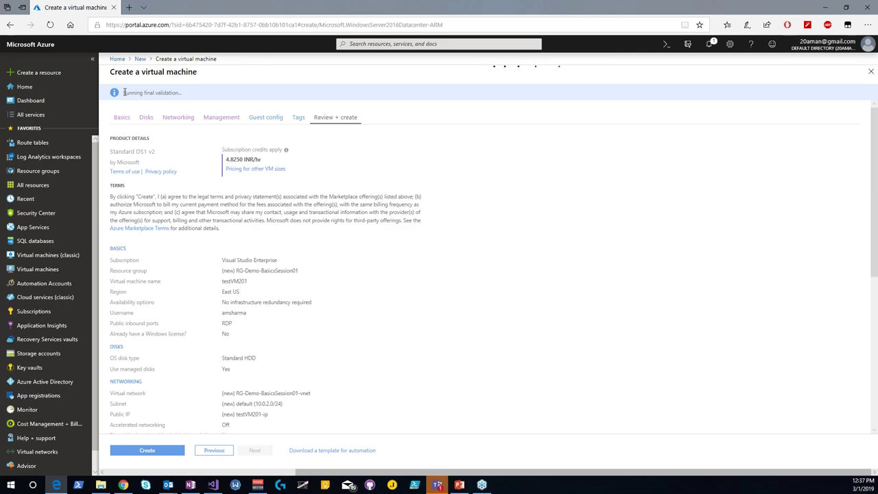
{"action": "triple_click", "coordinate": [194, 94]}
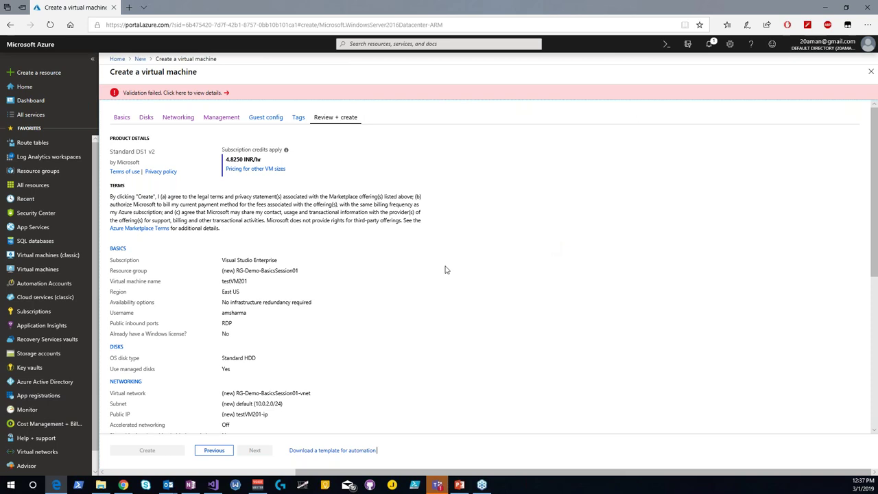
{"action": "scroll", "coordinate": [445, 270], "scroll_direction": "down", "scroll_amount": 3}
{"action": "scroll", "coordinate": [445, 269], "scroll_direction": "up", "scroll_amount": 3}
{"action": "left_click", "coordinate": [224, 92]}
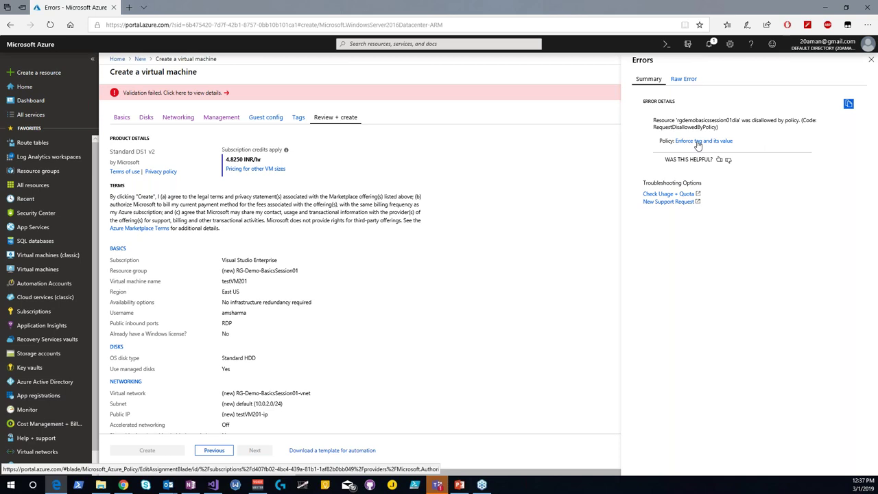
Step: Open the blocking 'Enforce tag and its value' policy in a new browser tab
{"action": "left_click", "coordinate": [698, 142]}
{"action": "left_click", "coordinate": [168, 7]}
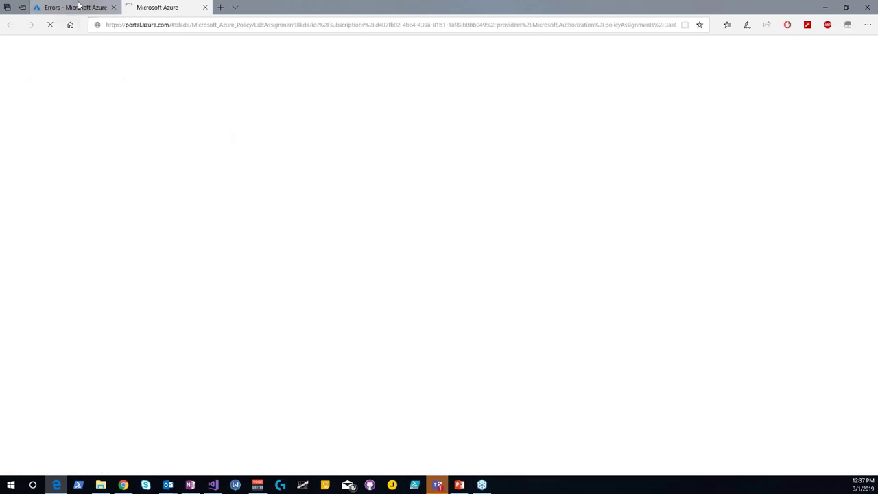
{"action": "mouse_move", "coordinate": [78, 6]}
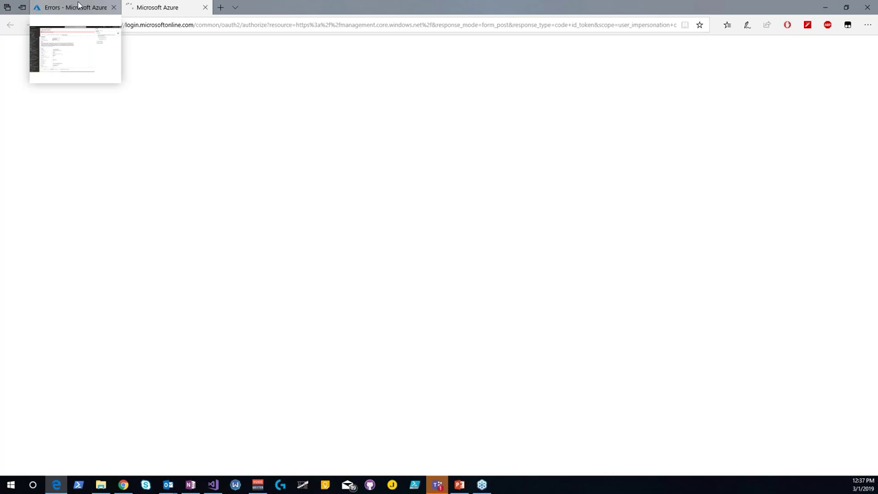